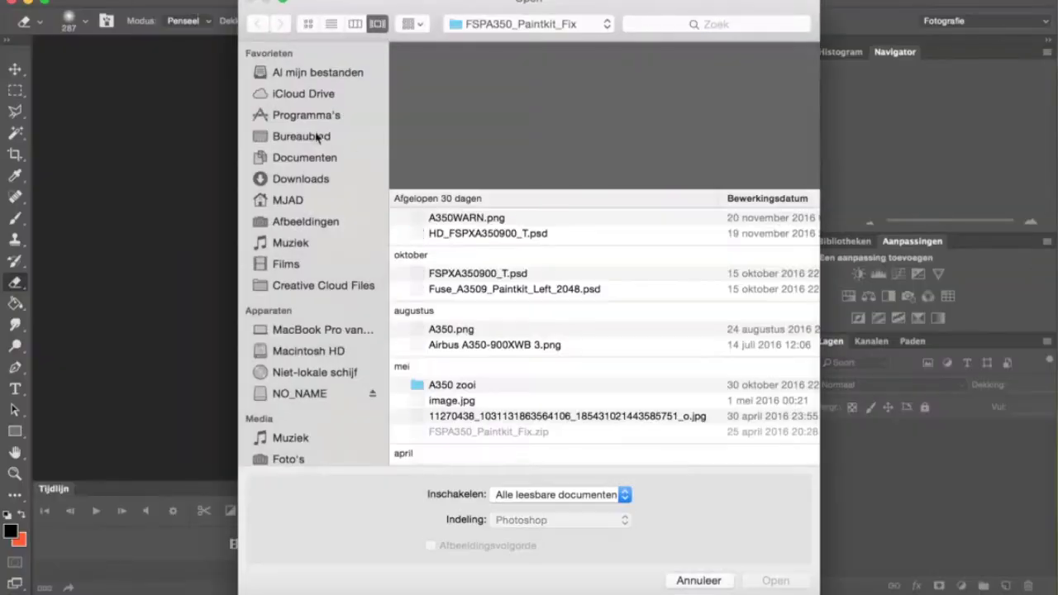
Browse to Bureaublad > Tekeningen Vliegtuigen > Concept and designs > PSD.
{"action": "left_click", "coordinate": [318, 137]}
{"action": "scroll", "coordinate": [495, 372], "scroll_direction": "down", "scroll_amount": 10}
{"action": "double_click", "coordinate": [467, 402]}
{"action": "left_click", "coordinate": [451, 313]}
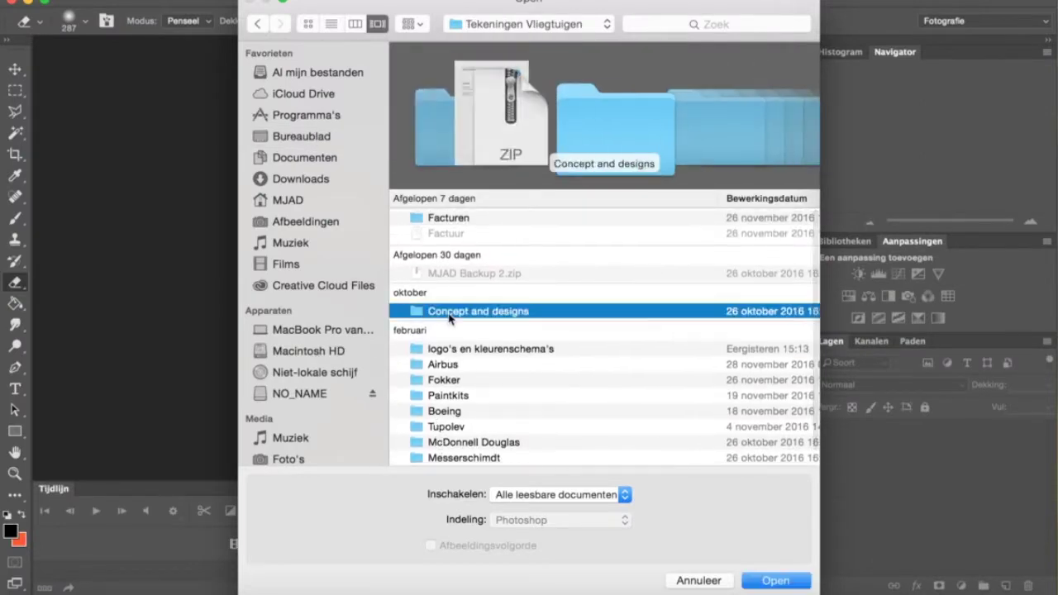
{"action": "double_click", "coordinate": [450, 313]}
{"action": "double_click", "coordinate": [441, 218]}
{"action": "left_click", "coordinate": [451, 288]}
Open Boeing 787 Dreamliner.psd and make its 787-9 group visible.
{"action": "left_click", "coordinate": [450, 336]}
{"action": "left_click", "coordinate": [477, 234]}
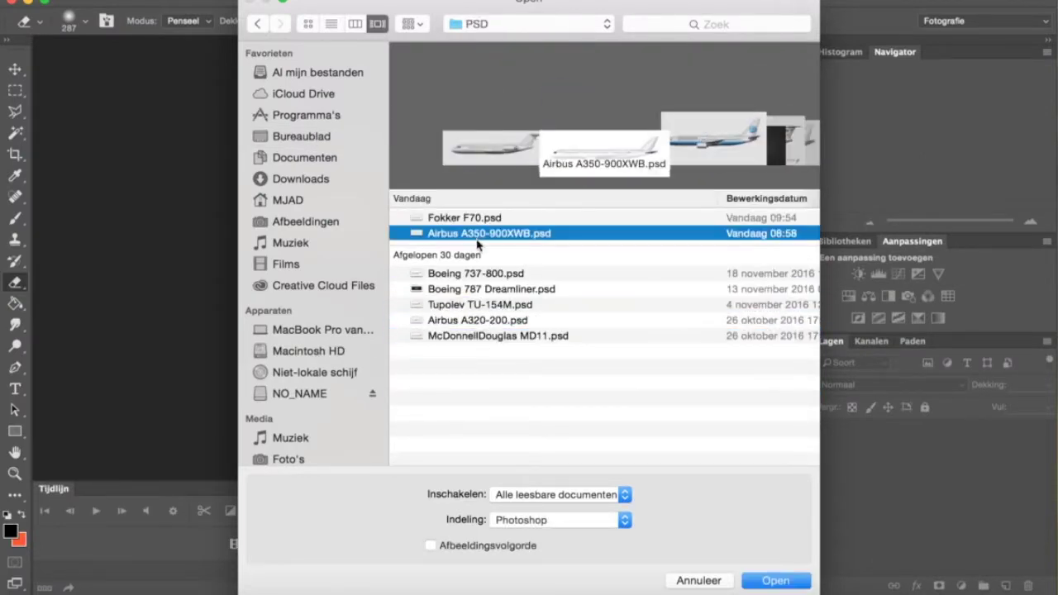
{"action": "left_click", "coordinate": [465, 217]}
{"action": "left_click", "coordinate": [490, 288]}
{"action": "left_click", "coordinate": [775, 580]}
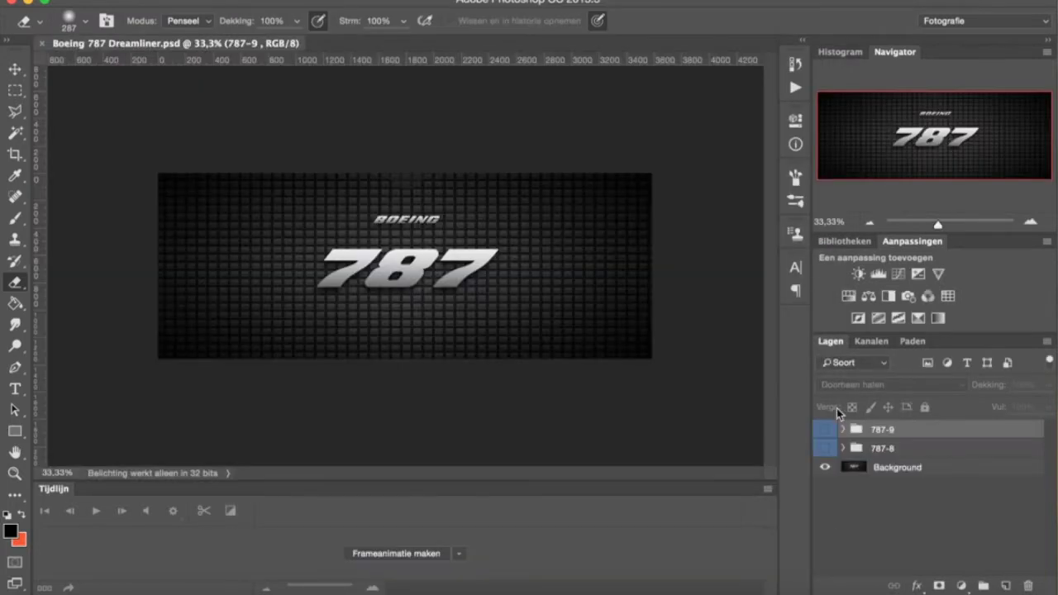
{"action": "left_click", "coordinate": [825, 431]}
Expand the 787-9 group and hide its shading, detail and livery layers.
{"action": "left_click", "coordinate": [851, 452]}
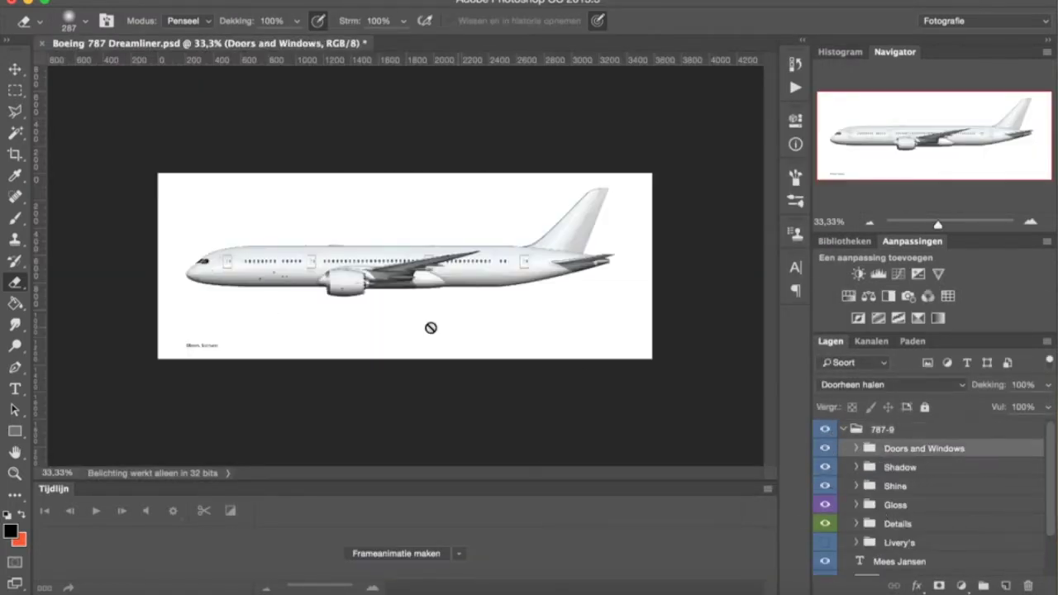
{"action": "scroll", "coordinate": [430, 328], "scroll_direction": "up", "scroll_amount": 10}
{"action": "left_click_drag", "start_coordinate": [824, 467], "coordinate": [825, 542]}
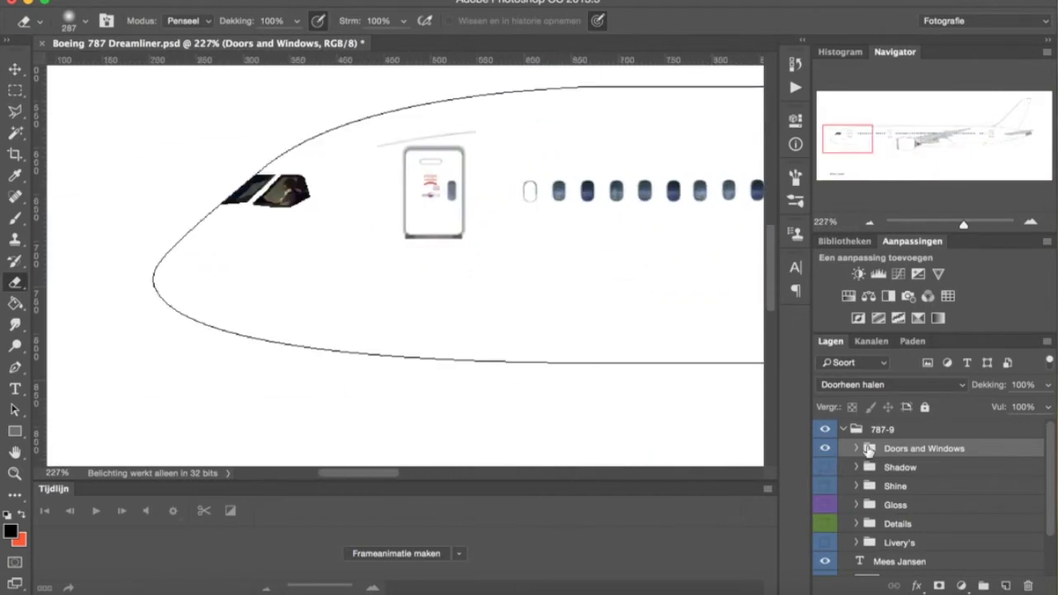
{"action": "scroll", "coordinate": [477, 302], "scroll_direction": "down", "scroll_amount": 5}
{"action": "scroll", "coordinate": [476, 303], "scroll_direction": "down", "scroll_amount": 3}
Add a new empty layer and ready the Pen tool with orange as the colour.
{"action": "key", "text": "ctrl+shift+alt+n"}
{"action": "key", "text": "w"}
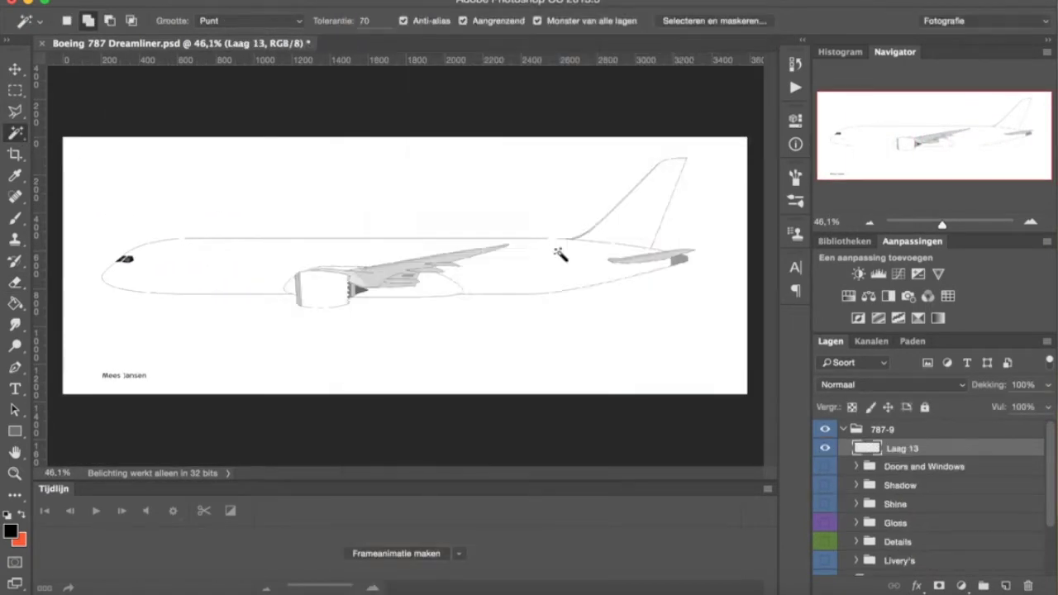
{"action": "scroll", "coordinate": [219, 267], "scroll_direction": "up", "scroll_amount": 4}
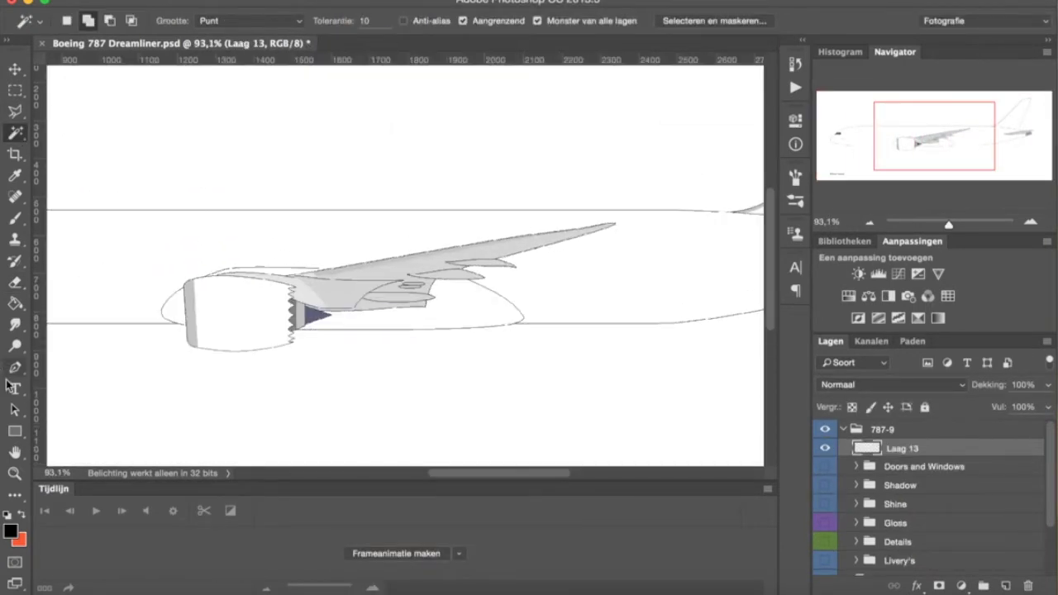
{"action": "key", "text": "p"}
{"action": "key", "text": "x"}
{"action": "left_click", "coordinate": [10, 533]}
{"action": "key", "text": "Return"}
{"action": "key", "text": "ctrl+0"}
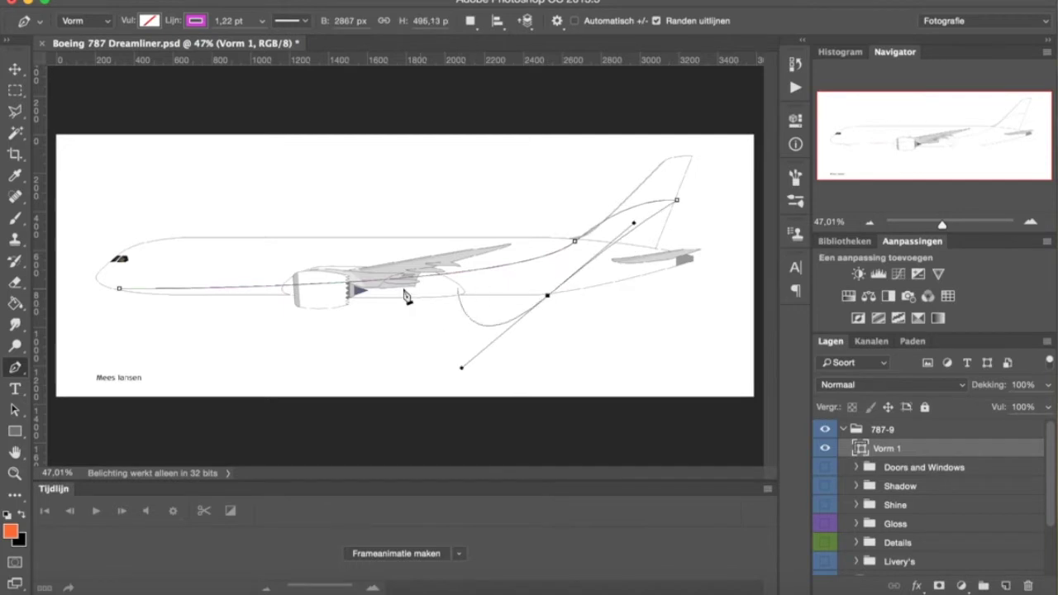
Fill the drawn swoosh shape with orange.
{"action": "left_click", "coordinate": [150, 21]}
{"action": "left_click", "coordinate": [102, 102]}
{"action": "key", "text": "v"}
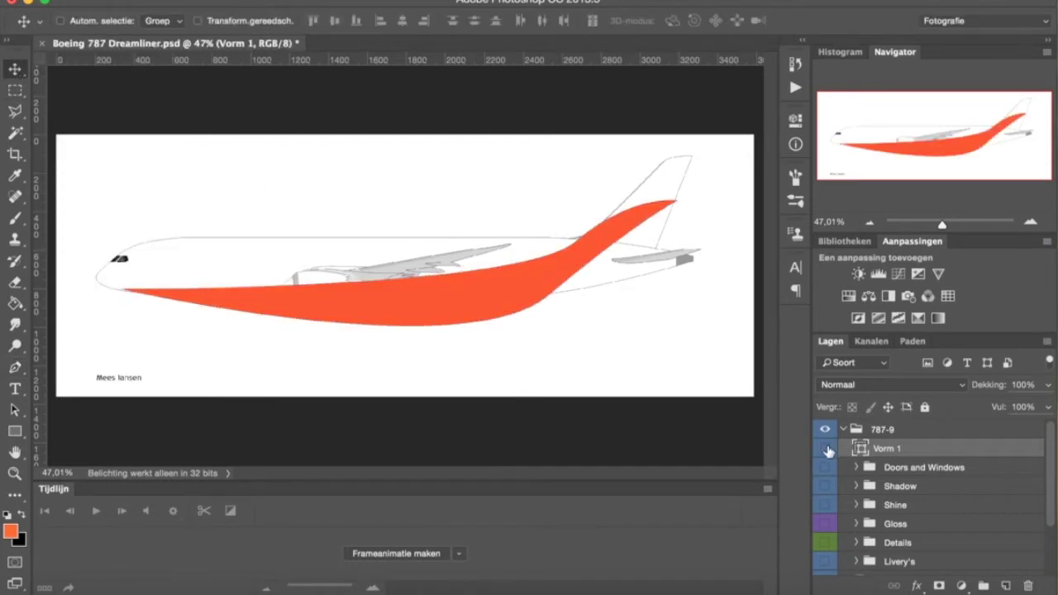
Magic Wand the fuselage and add a layer mask trimming Vorm 1 to it.
{"action": "key", "text": "w"}
{"action": "left_click", "coordinate": [289, 291]}
{"action": "scroll", "coordinate": [479, 321], "scroll_direction": "up", "scroll_amount": 5}
{"action": "left_click", "coordinate": [939, 585]}
{"action": "left_click", "coordinate": [237, 28]}
{"action": "scroll", "coordinate": [726, 212], "scroll_direction": "down", "scroll_amount": 3}
{"action": "left_click", "coordinate": [938, 585]}
{"action": "scroll", "coordinate": [472, 359], "scroll_direction": "down", "scroll_amount": 3}
{"action": "scroll", "coordinate": [322, 207], "scroll_direction": "up", "scroll_amount": 5}
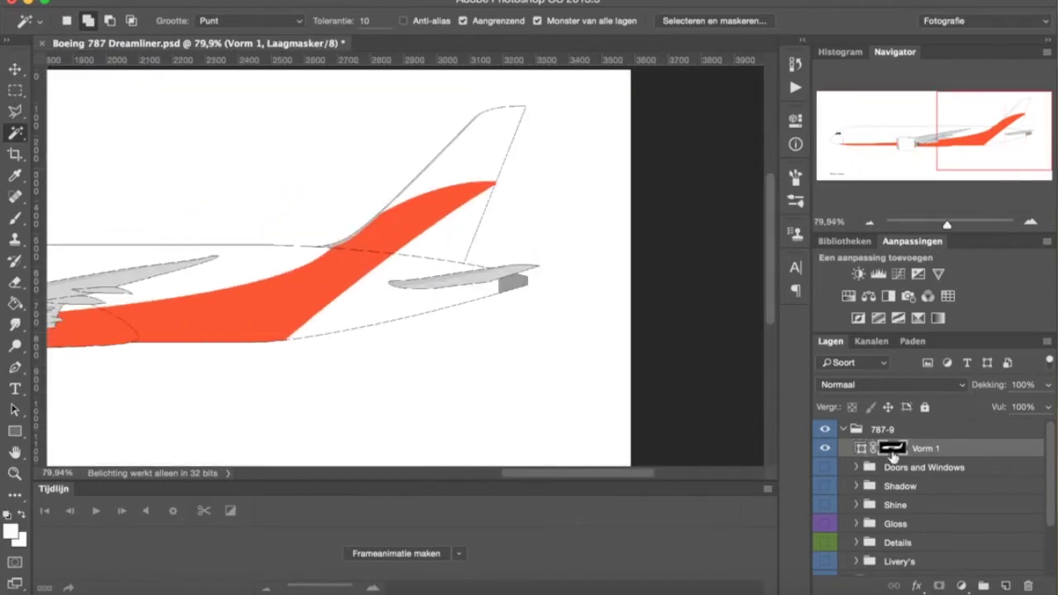
Create a new layer named Gradient.
{"action": "right_click", "coordinate": [892, 447]}
{"action": "right_click", "coordinate": [826, 424]}
{"action": "left_click", "coordinate": [283, 229]}
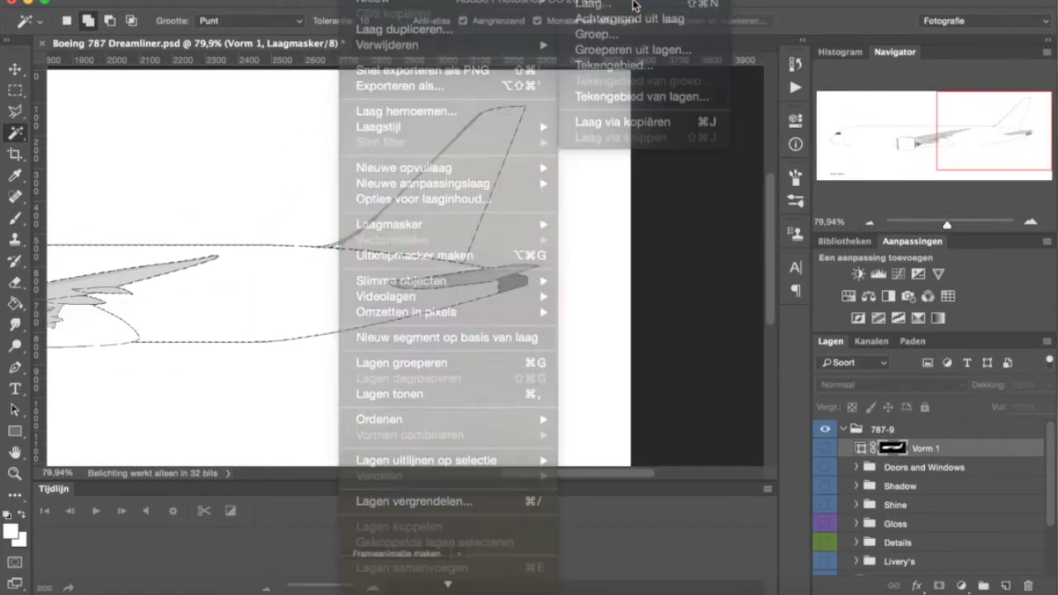
Paint dark orange #b33700 across the tail with a soft brush.
{"action": "left_click", "coordinate": [15, 217]}
{"action": "left_click", "coordinate": [74, 21]}
{"action": "left_click", "coordinate": [11, 531]}
{"action": "left_click", "coordinate": [718, 140]}
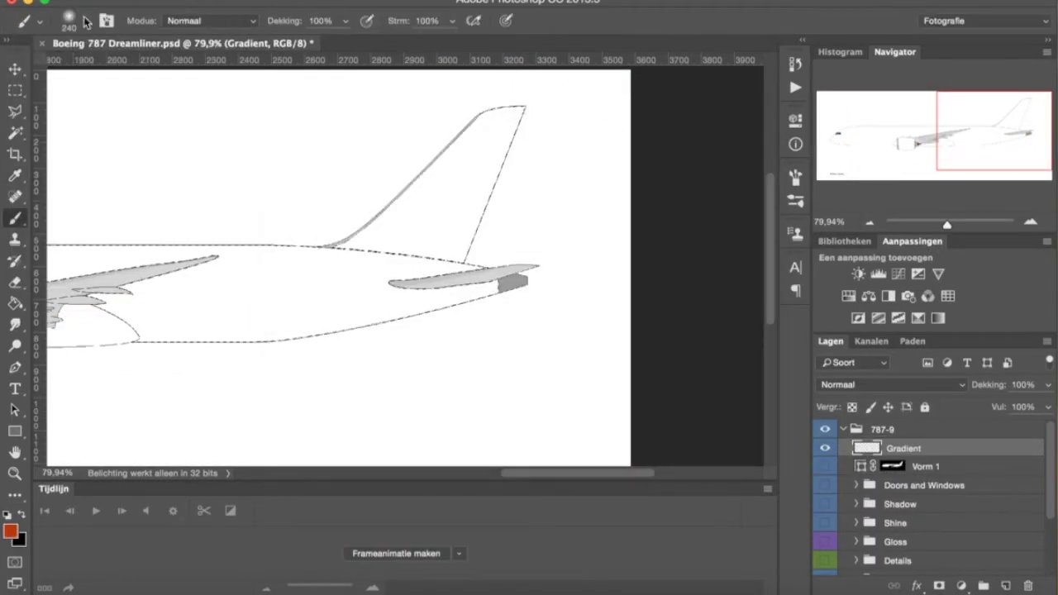
{"action": "left_click", "coordinate": [825, 466]}
{"action": "left_click_drag", "start_coordinate": [512, 111], "coordinate": [372, 235]}
Brush yellow #ffc730 over the tail fin.
{"action": "left_click", "coordinate": [11, 531]}
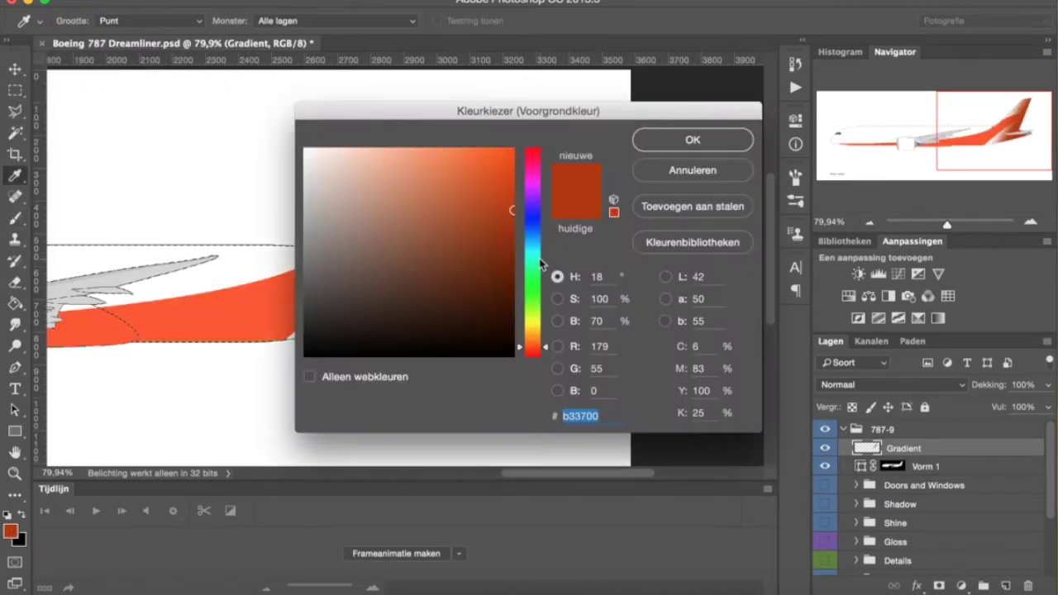
{"action": "type", "text": "ffc730"}
{"action": "left_click", "coordinate": [664, 147]}
{"action": "left_click", "coordinate": [74, 21]}
{"action": "mouse_move", "coordinate": [471, 91]}
{"action": "left_mouse_down"}
{"action": "mouse_move", "coordinate": [306, 366]}
{"action": "mouse_move", "coordinate": [472, 83]}
{"action": "left_mouse_up"}
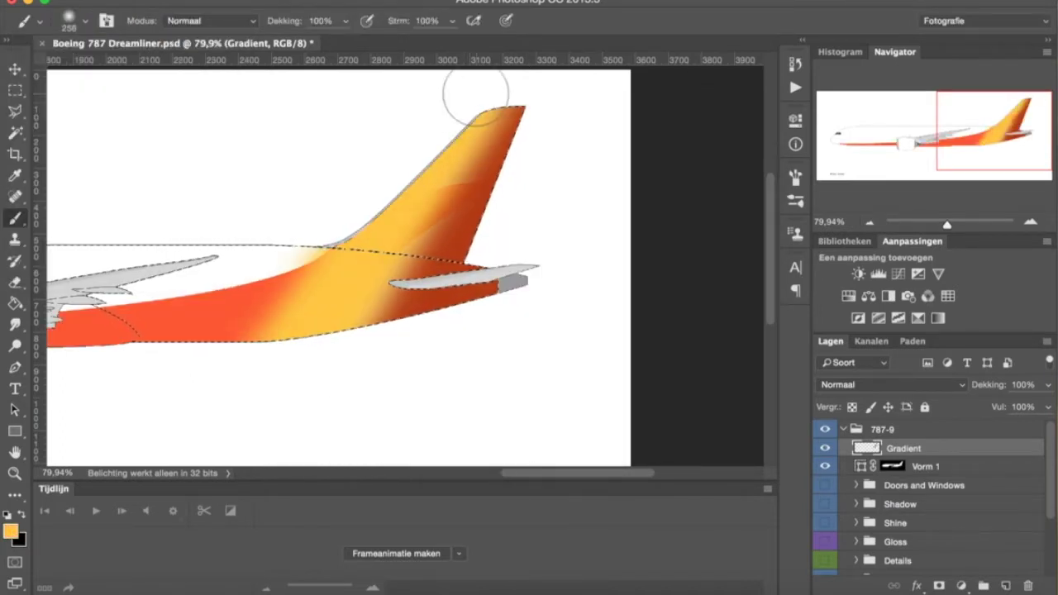
{"action": "left_click", "coordinate": [75, 21]}
{"action": "left_click", "coordinate": [291, 225]}
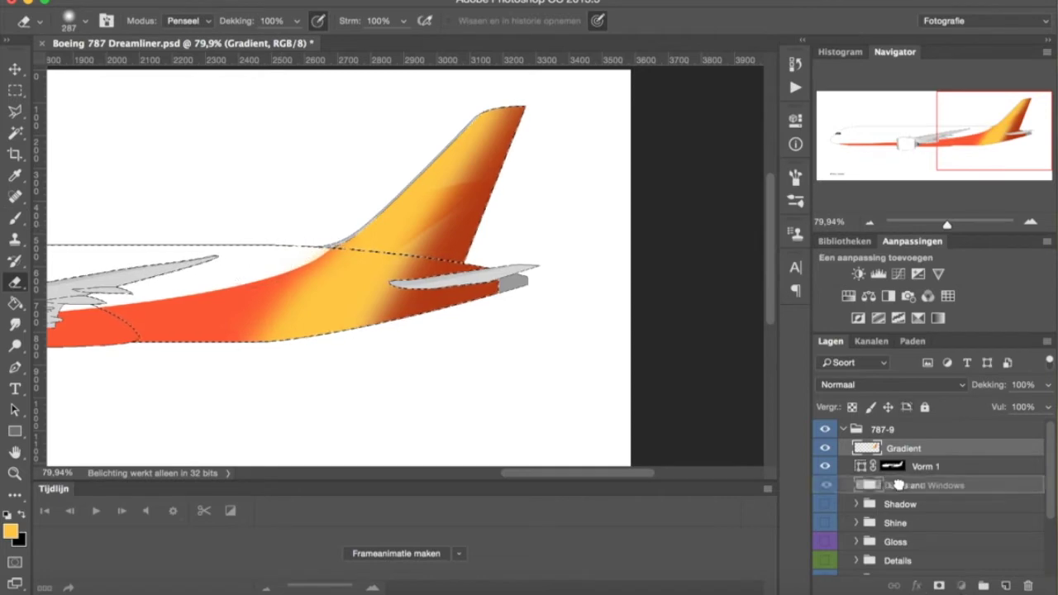
Move the Vorm 1 swoosh layer above Gradient.
{"action": "left_click_drag", "start_coordinate": [898, 473], "coordinate": [898, 446]}
{"action": "key", "text": "w"}
{"action": "scroll", "coordinate": [342, 306], "scroll_direction": "down", "scroll_amount": 3}
{"action": "scroll", "coordinate": [609, 229], "scroll_direction": "up", "scroll_amount": 3}
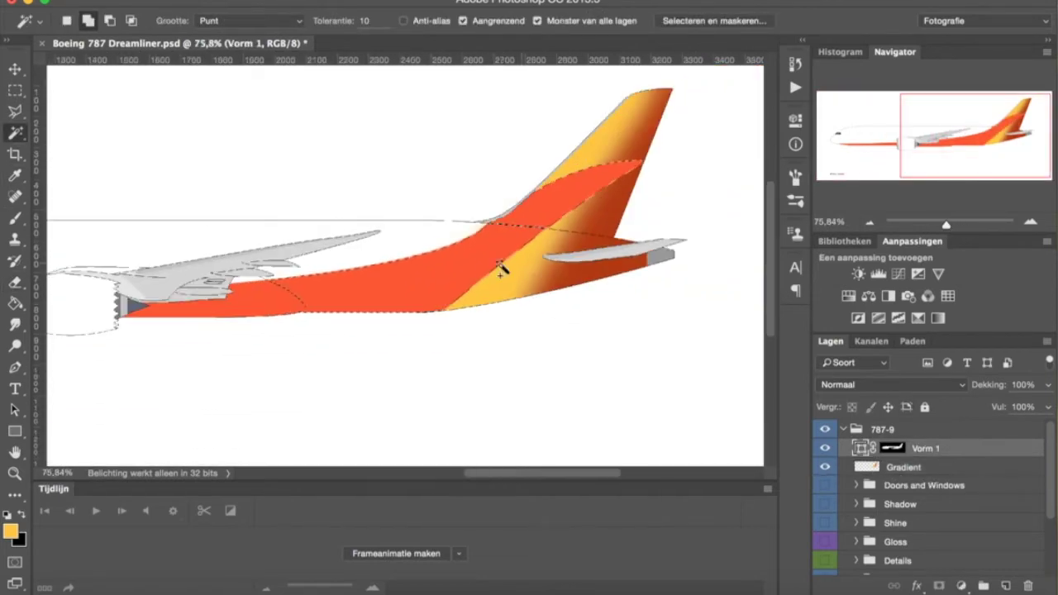
Apply a Camera Raw Filter adjustment to the Gradient layer.
{"action": "left_click", "coordinate": [888, 467]}
{"action": "left_click", "coordinate": [559, 82]}
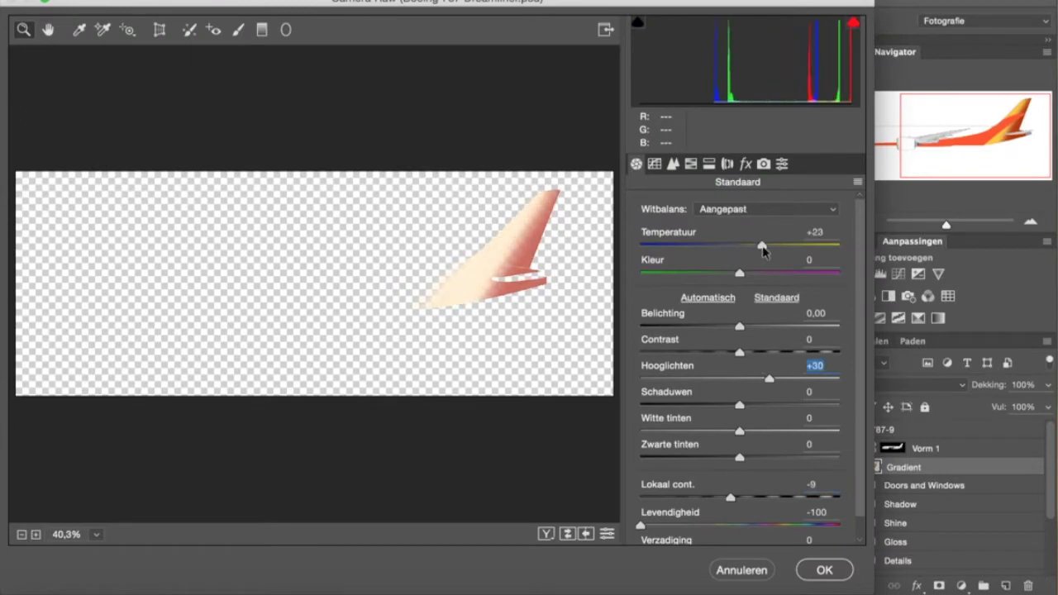
{"action": "key", "text": "Return"}
Hide Gradient and add a new empty layer, Laag 13, above it.
{"action": "left_click", "coordinate": [828, 467]}
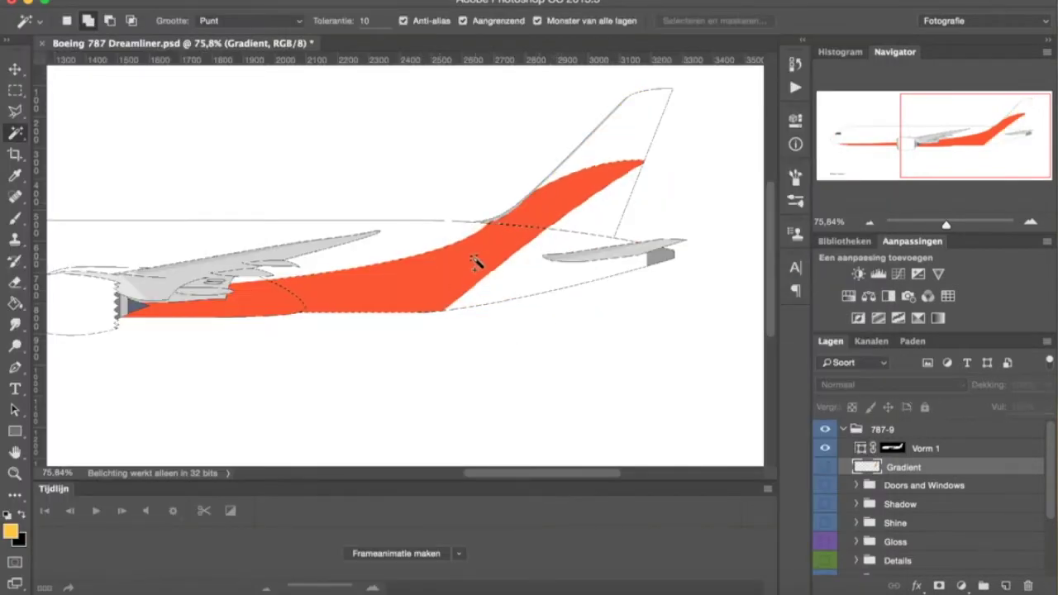
{"action": "scroll", "coordinate": [528, 248], "scroll_direction": "left", "scroll_amount": 5}
{"action": "key", "text": "b"}
{"action": "left_click", "coordinate": [68, 20]}
{"action": "key", "text": "x"}
{"action": "left_click", "coordinate": [654, 5]}
{"action": "scroll", "coordinate": [520, 169], "scroll_direction": "right", "scroll_amount": 5}
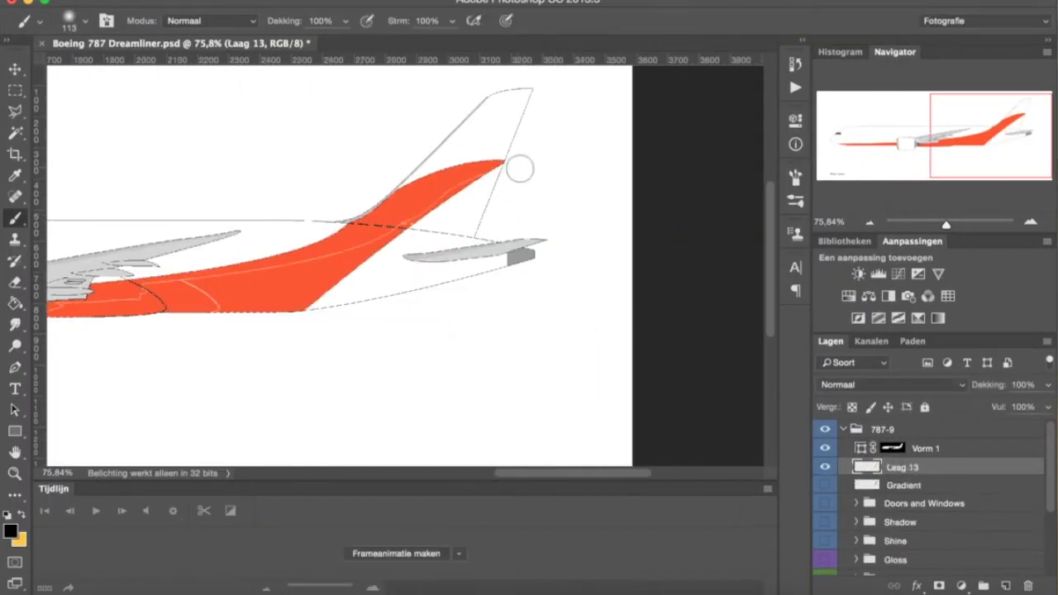
Move Laag 13 above the swoosh and set up the brush for shading.
{"action": "key", "text": "ctrl+bracketright"}
{"action": "scroll", "coordinate": [496, 248], "scroll_direction": "up", "scroll_amount": 3}
{"action": "left_click", "coordinate": [68, 21]}
{"action": "key", "text": "Return"}
{"action": "scroll", "coordinate": [611, 208], "scroll_direction": "down", "scroll_amount": 3}
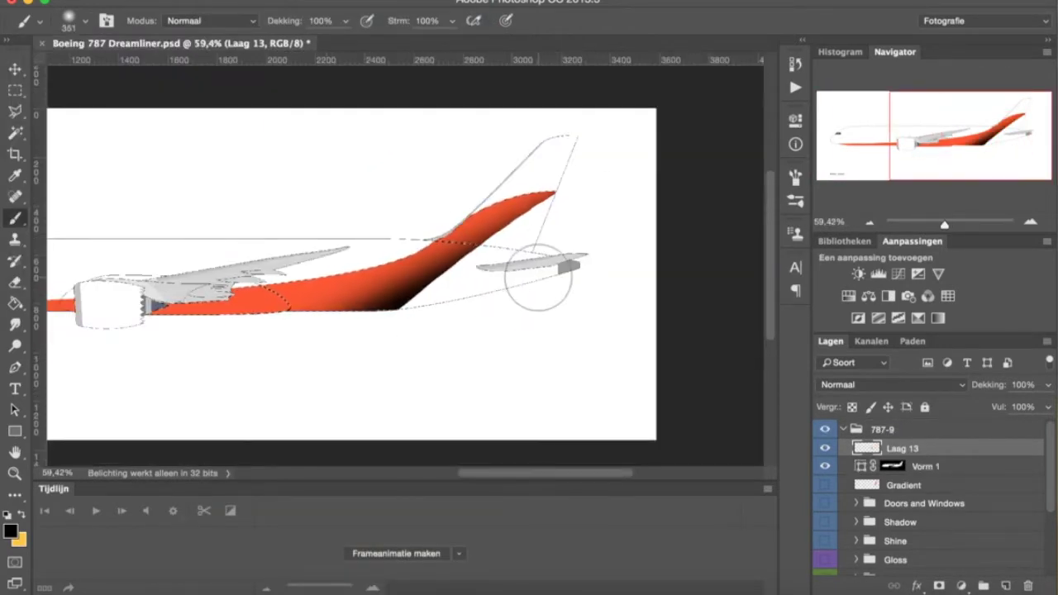
Rasterize Vorm 1 and soften its tail edge with a soft Eraser.
{"action": "right_click", "coordinate": [920, 496]}
{"action": "left_click", "coordinate": [932, 466]}
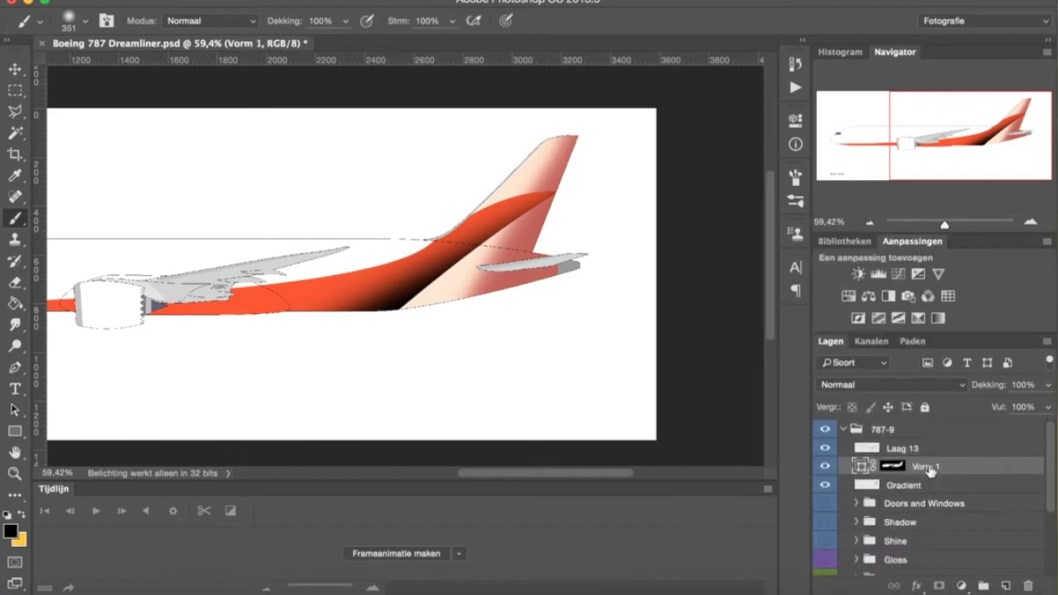
{"action": "right_click", "coordinate": [865, 466]}
{"action": "left_click", "coordinate": [793, 487]}
{"action": "key", "text": "e"}
{"action": "left_click", "coordinate": [85, 21]}
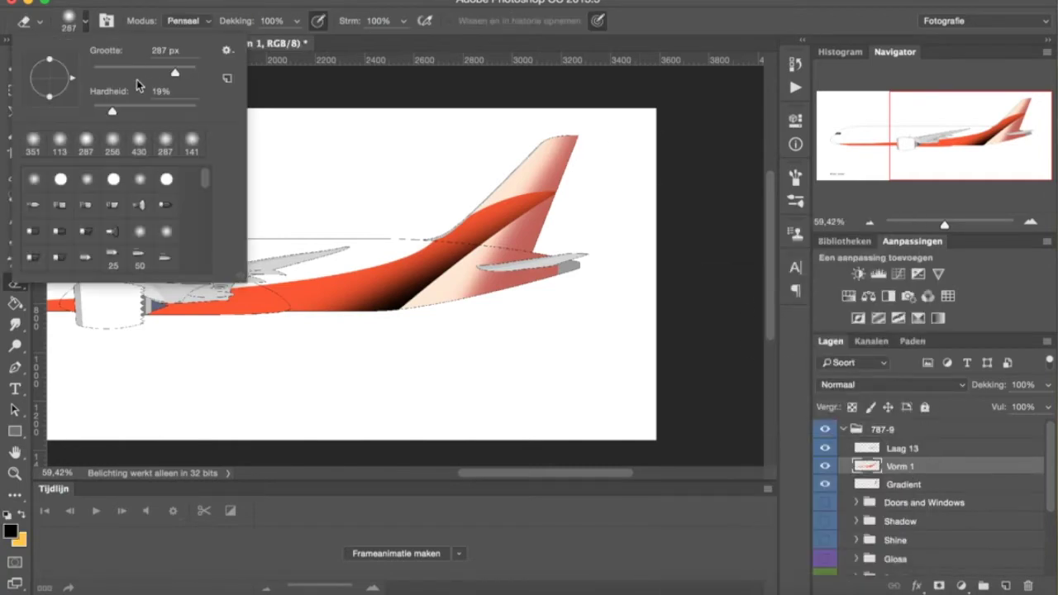
{"action": "key", "text": "Return"}
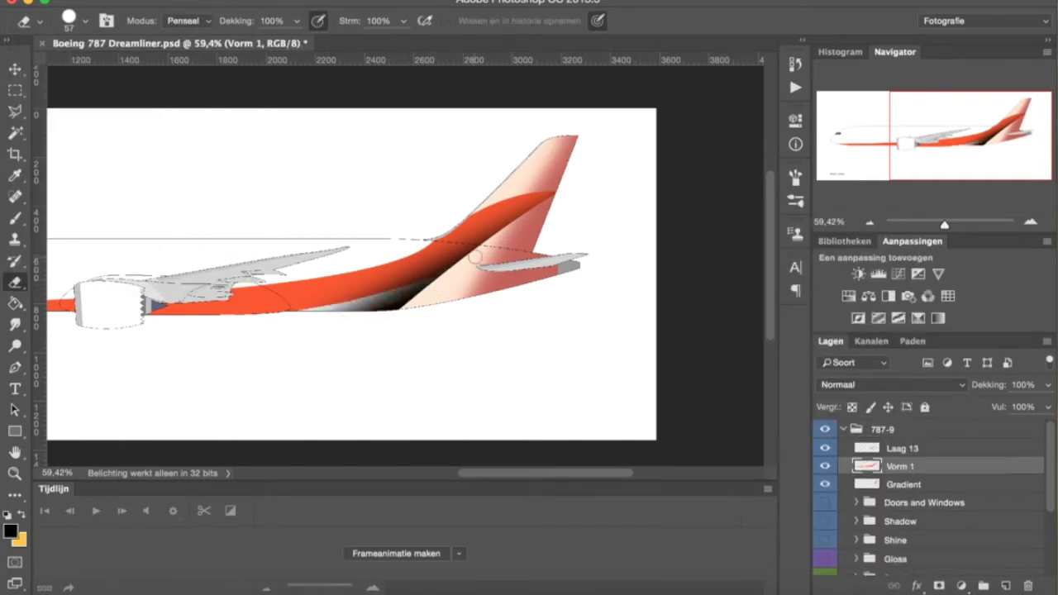
{"action": "scroll", "coordinate": [293, 375], "scroll_direction": "up", "scroll_amount": 5}
{"action": "scroll", "coordinate": [358, 373], "scroll_direction": "down", "scroll_amount": 2}
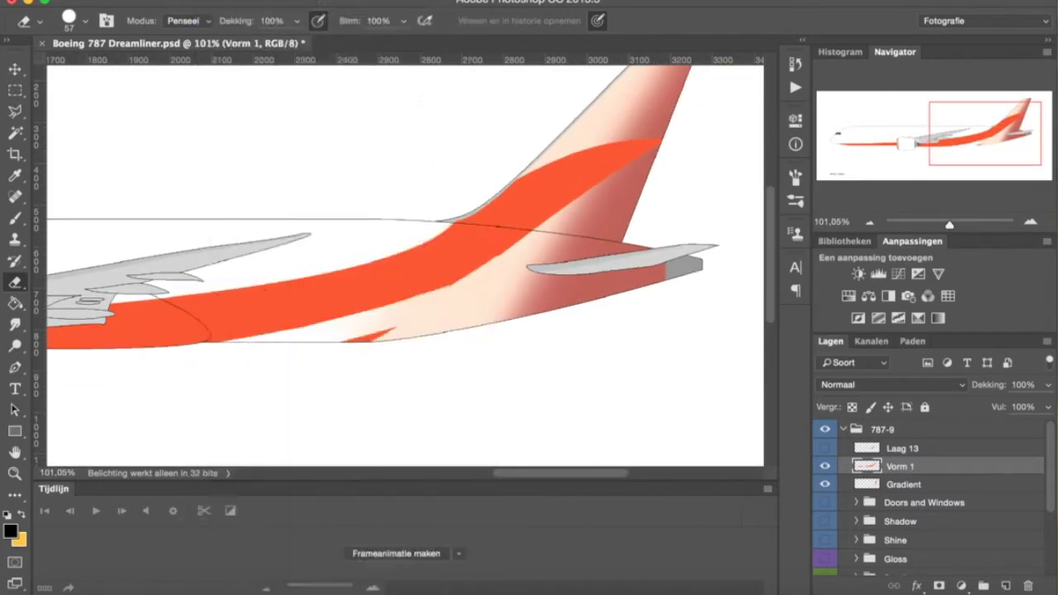
{"action": "left_click", "coordinate": [231, 0]}
{"action": "left_click", "coordinate": [233, 27]}
Merge Vorm 1 and Gradient into Laag 13 and open the Camera Raw Filter.
{"action": "left_click", "coordinate": [917, 449]}
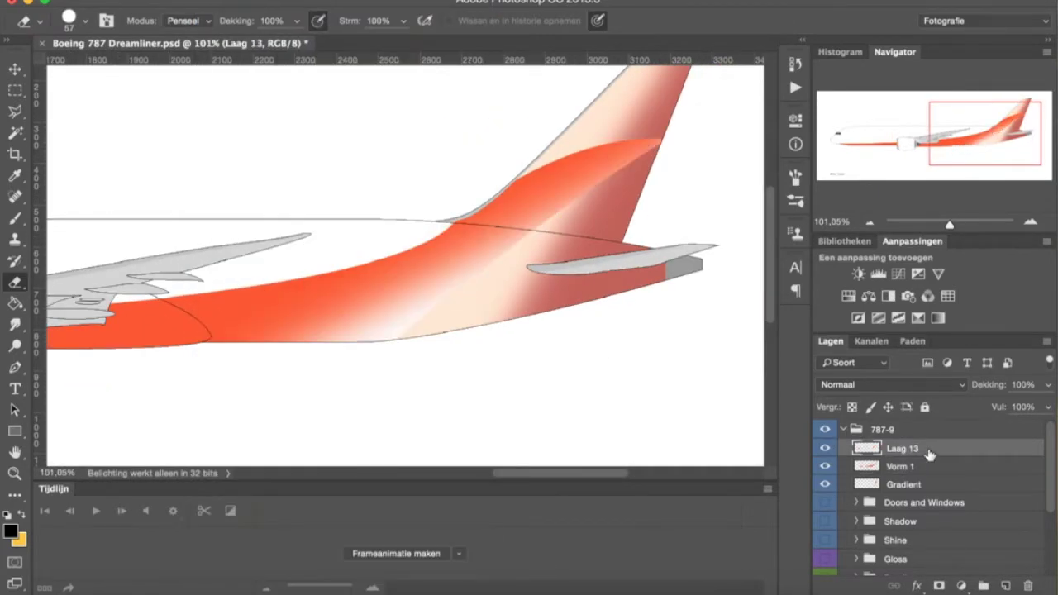
{"action": "right_click", "coordinate": [909, 467]}
{"action": "left_click", "coordinate": [724, 348]}
{"action": "left_click", "coordinate": [504, 0]}
{"action": "left_click", "coordinate": [567, 78]}
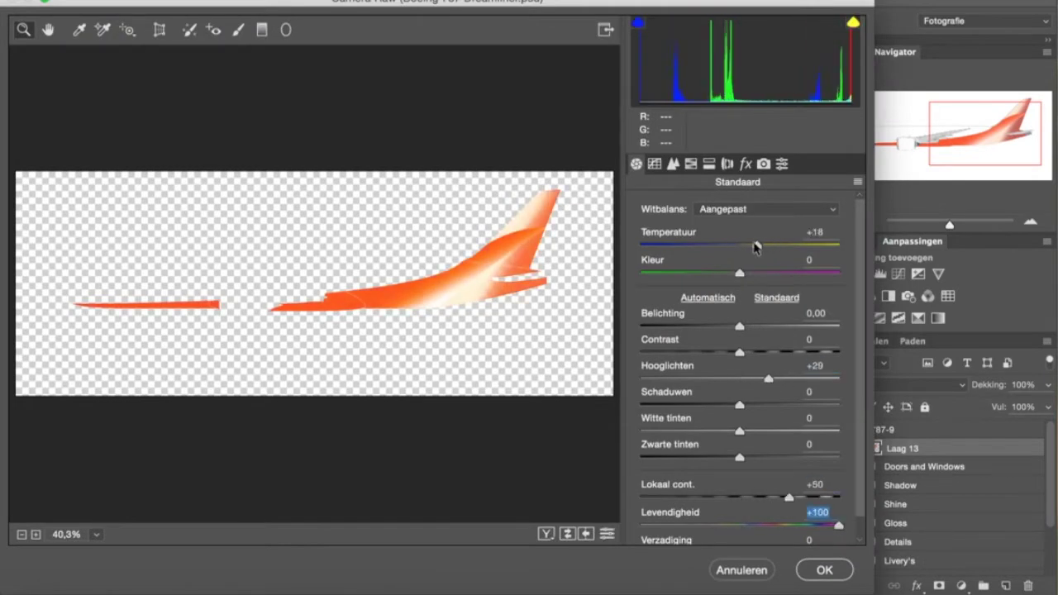
Apply the Camera Raw boost, leaving Laag 13 vivid orange.
{"action": "key", "text": "Return"}
{"action": "scroll", "coordinate": [413, 314], "scroll_direction": "down", "scroll_amount": 2}
{"action": "scroll", "coordinate": [417, 316], "scroll_direction": "up", "scroll_amount": 4}
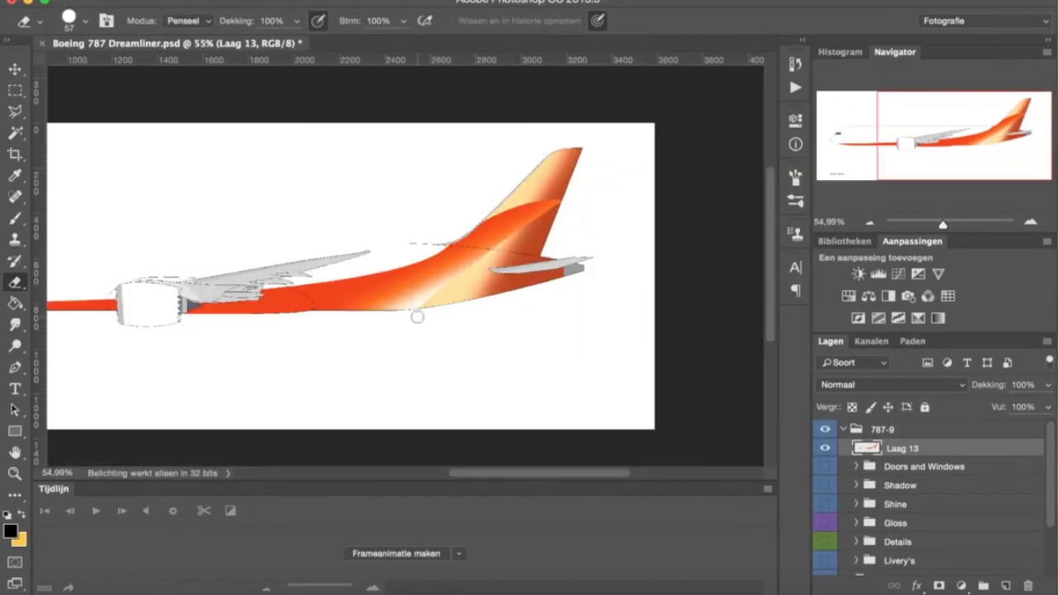
{"action": "scroll", "coordinate": [416, 317], "scroll_direction": "down", "scroll_amount": 3}
{"action": "key", "text": "t"}
{"action": "scroll", "coordinate": [385, 337], "scroll_direction": "up", "scroll_amount": 5}
{"action": "scroll", "coordinate": [385, 337], "scroll_direction": "up", "scroll_amount": 3}
{"action": "scroll", "coordinate": [385, 337], "scroll_direction": "down", "scroll_amount": 3}
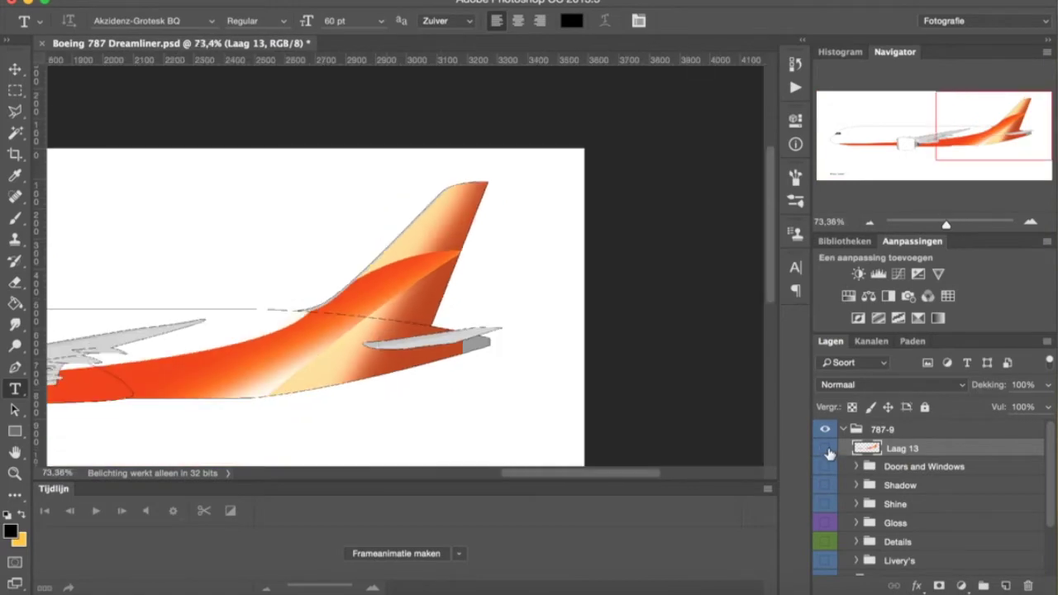
Give the new shape a black-white gradient stroke of 33,28 pt.
{"action": "left_click", "coordinate": [829, 451]}
{"action": "key", "text": "w"}
{"action": "scroll", "coordinate": [6, 235], "scroll_direction": "up", "scroll_amount": 4}
{"action": "left_click", "coordinate": [194, 20]}
{"action": "left_click", "coordinate": [185, 48]}
{"action": "key", "text": "Return"}
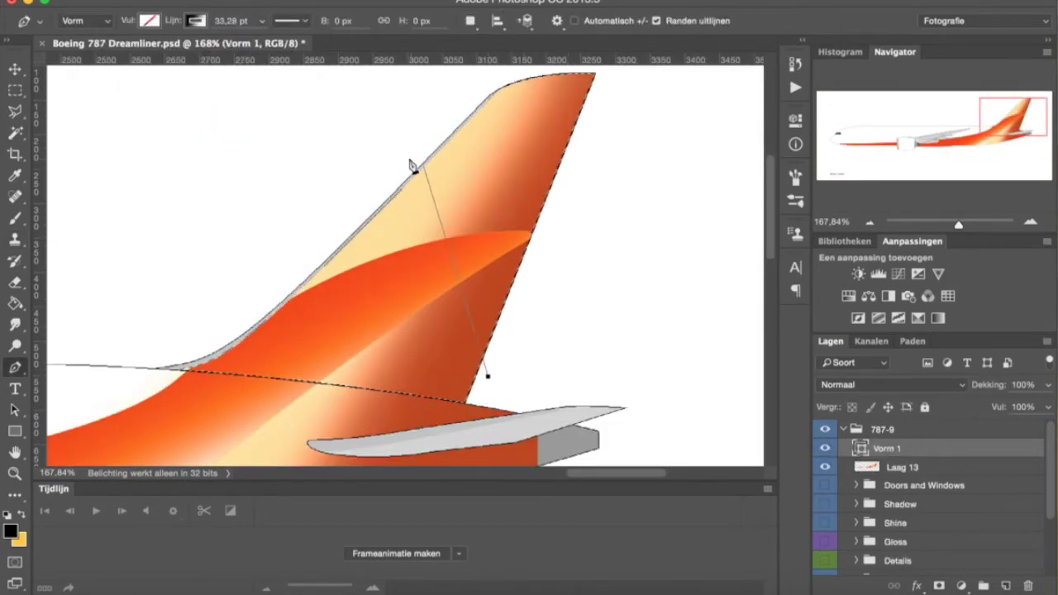
Draw two more curved gradient strokes across the tail fin.
{"action": "scroll", "coordinate": [411, 165], "scroll_direction": "up", "scroll_amount": 3}
{"action": "left_click", "coordinate": [909, 429]}
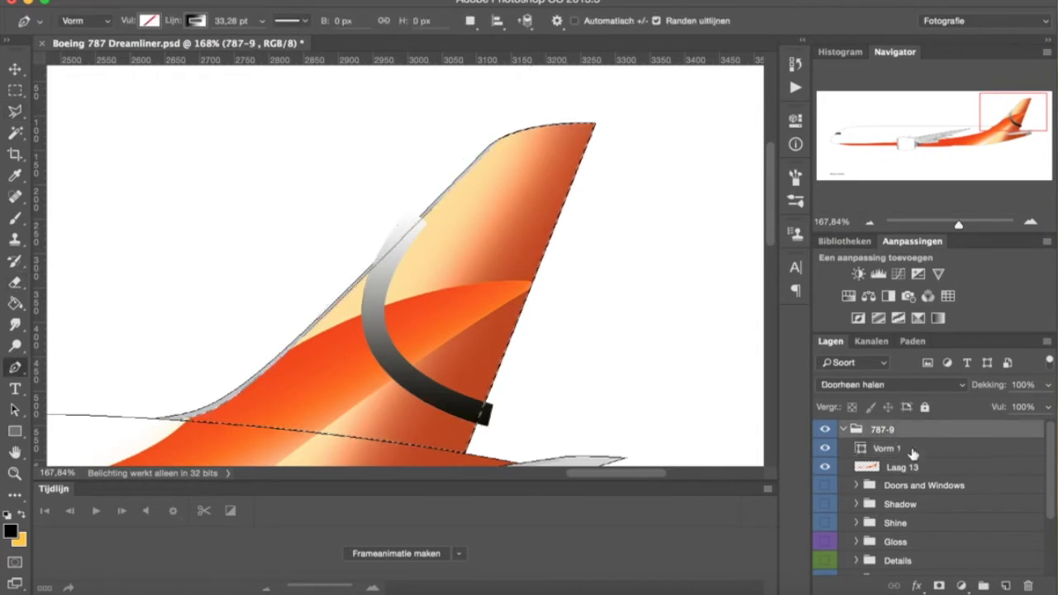
{"action": "left_click_drag", "start_coordinate": [512, 338], "coordinate": [547, 370]}
{"action": "left_click", "coordinate": [574, 273]}
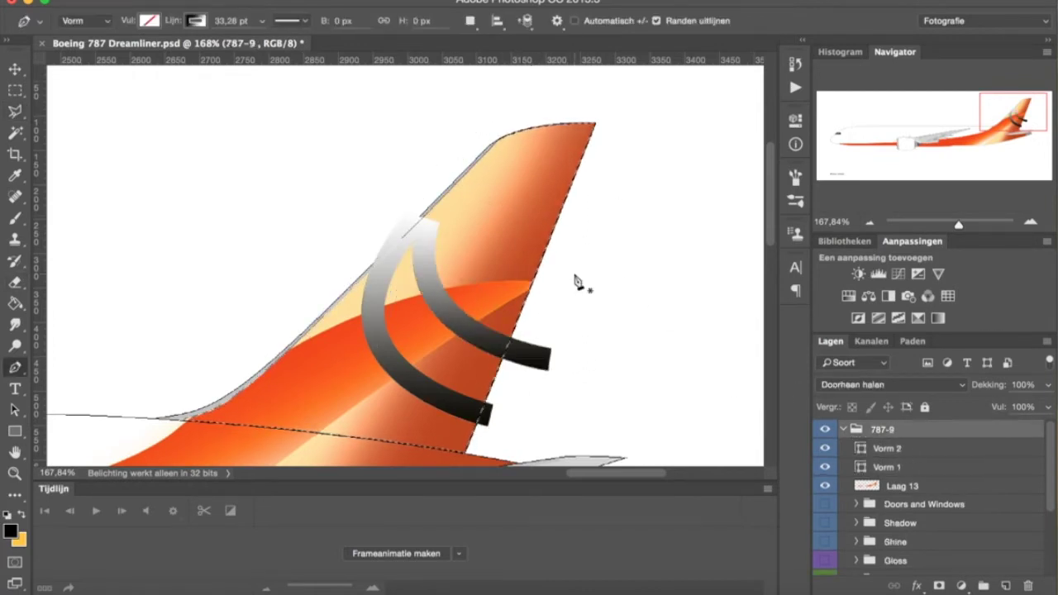
{"action": "left_click_drag", "start_coordinate": [417, 217], "coordinate": [346, 139]}
{"action": "left_click", "coordinate": [223, 2]}
{"action": "left_click", "coordinate": [227, 31]}
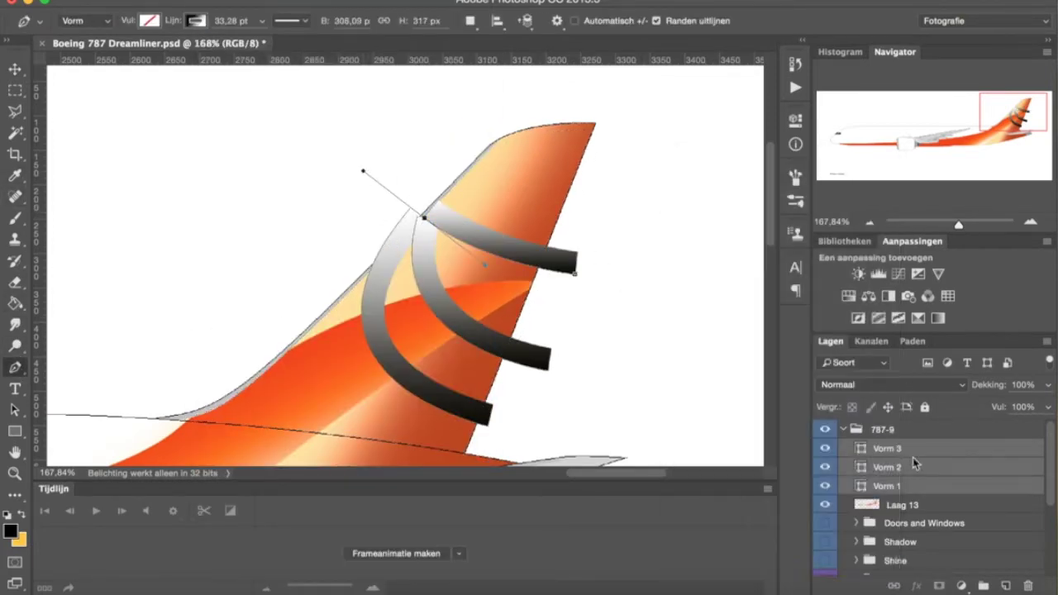
Reorder and align the three strokes, then merge Vorm 1–3 into one layer.
{"action": "right_click", "coordinate": [913, 457]}
{"action": "left_click_drag", "start_coordinate": [904, 450], "coordinate": [917, 501]}
{"action": "left_click", "coordinate": [888, 484]}
{"action": "left_click_drag", "start_coordinate": [479, 262], "coordinate": [446, 357]}
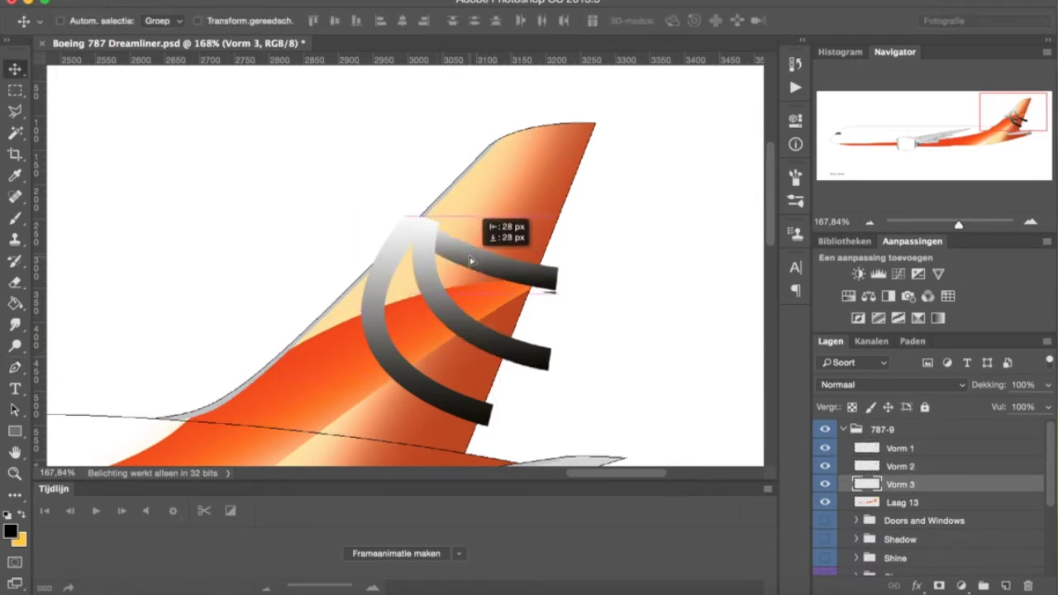
{"action": "scroll", "coordinate": [484, 266], "scroll_direction": "down", "scroll_amount": 3}
{"action": "left_click", "coordinate": [900, 448], "text": "shift"}
{"action": "right_click", "coordinate": [907, 466]}
{"action": "left_click", "coordinate": [780, 377]}
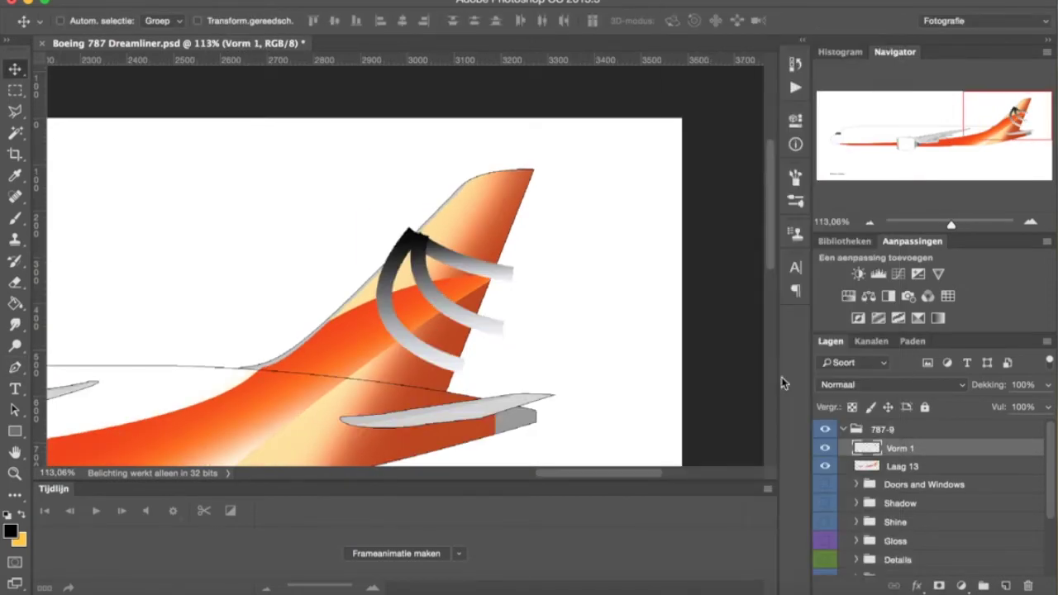
Erase the stroke tip sticking outside the tail fin.
{"action": "scroll", "coordinate": [607, 376], "scroll_direction": "up", "scroll_amount": 4}
{"action": "scroll", "coordinate": [436, 142], "scroll_direction": "up", "scroll_amount": 5}
{"action": "key", "text": "e"}
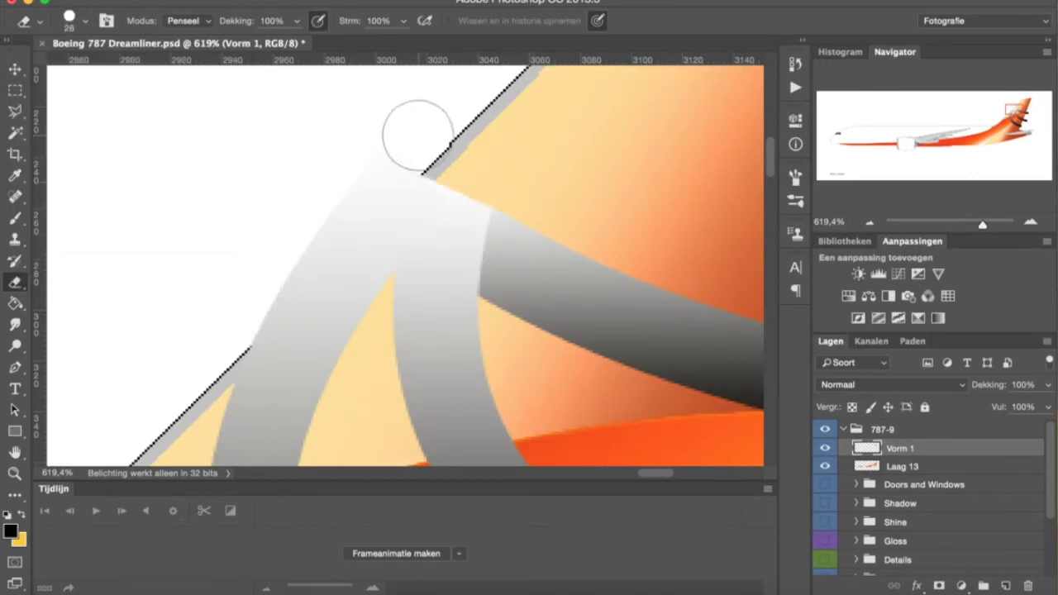
{"action": "left_click_drag", "start_coordinate": [394, 221], "coordinate": [278, 312]}
{"action": "scroll", "coordinate": [515, 189], "scroll_direction": "down", "scroll_amount": 3}
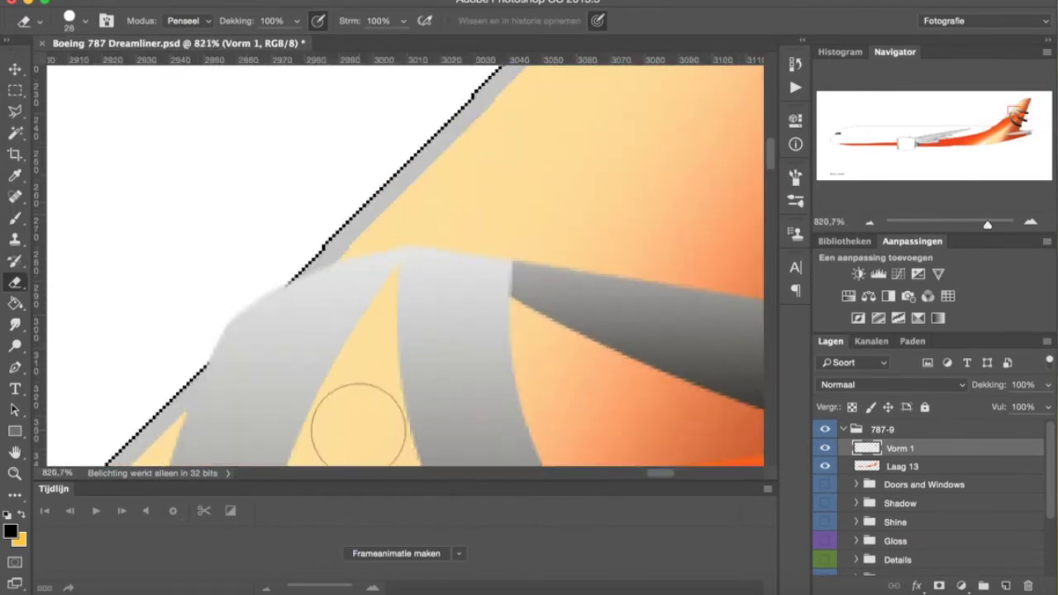
{"action": "scroll", "coordinate": [418, 138], "scroll_direction": "down", "scroll_amount": 3}
{"action": "scroll", "coordinate": [438, 178], "scroll_direction": "up", "scroll_amount": 5}
{"action": "scroll", "coordinate": [404, 331], "scroll_direction": "down", "scroll_amount": 5}
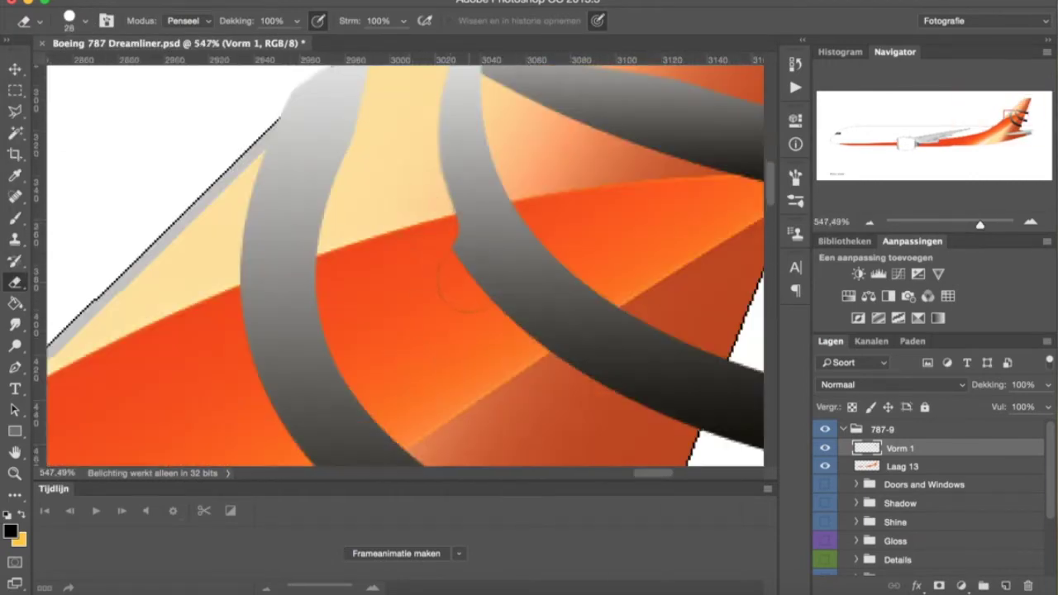
{"action": "scroll", "coordinate": [478, 294], "scroll_direction": "down", "scroll_amount": 5}
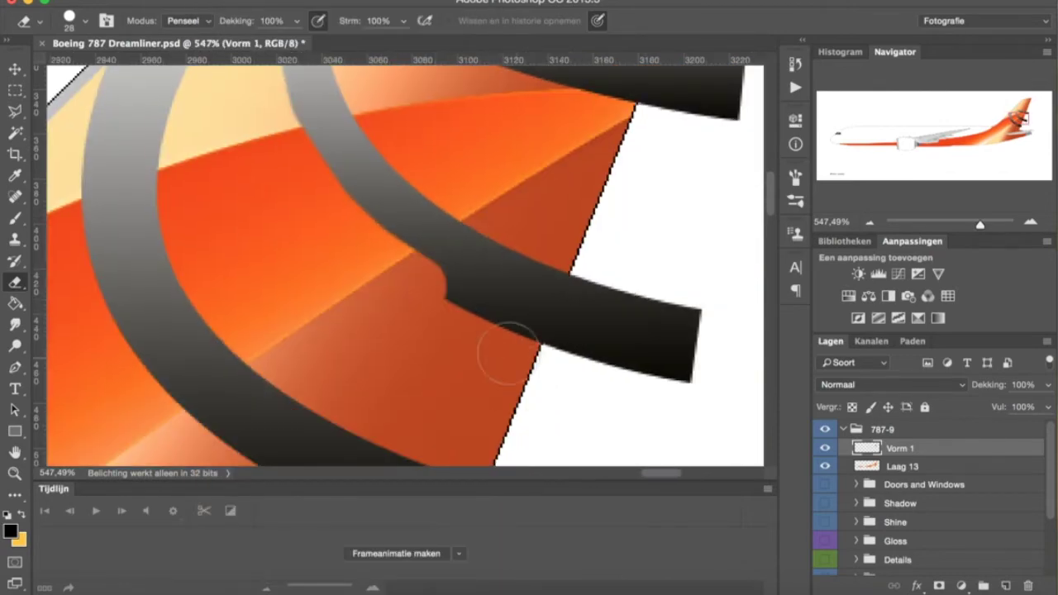
{"action": "scroll", "coordinate": [702, 385], "scroll_direction": "down", "scroll_amount": 3}
Delete the merged Vorm 1 stripe layer.
{"action": "key", "text": "BackSpace"}
{"action": "key", "text": "Return"}
{"action": "key", "text": "p"}
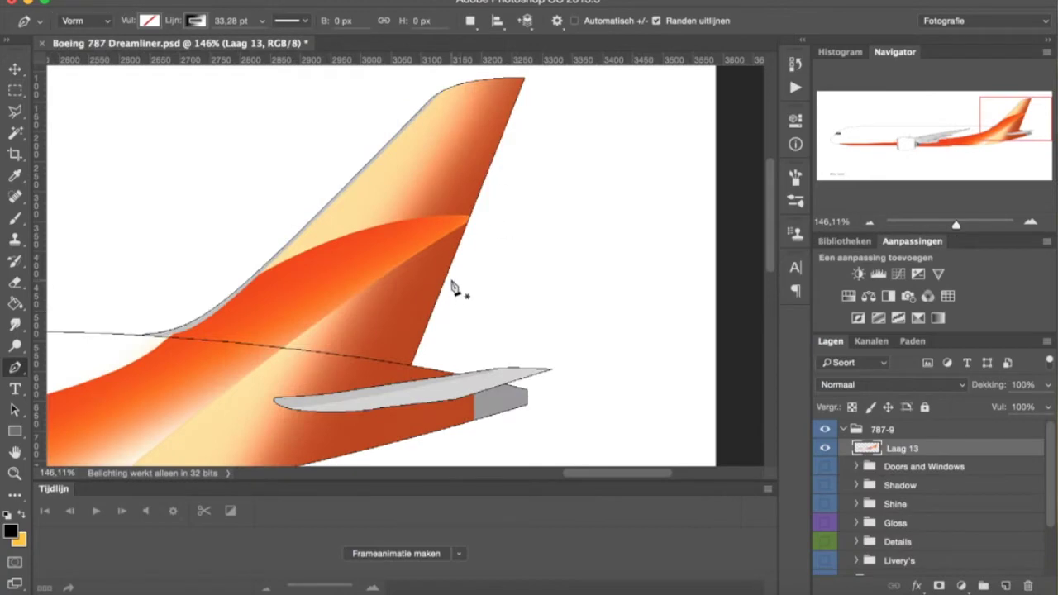
Try redrawing a curved stroke up the tail fin with the Pen tool, undoing the attempts.
{"action": "left_click_drag", "start_coordinate": [387, 143], "coordinate": [462, 66]}
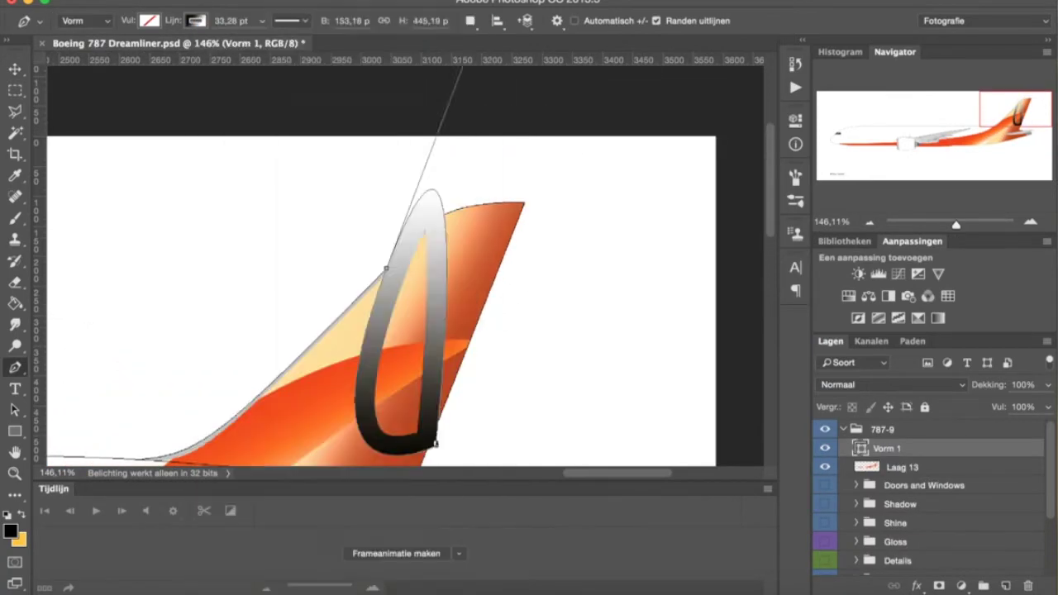
{"action": "left_click", "coordinate": [248, 28]}
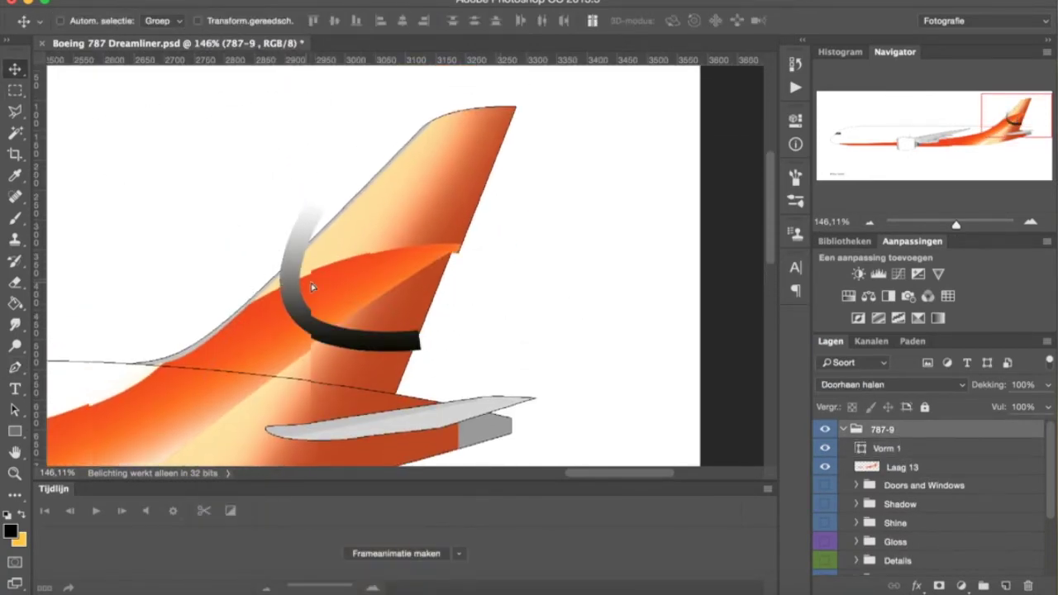
{"action": "left_click", "coordinate": [917, 449]}
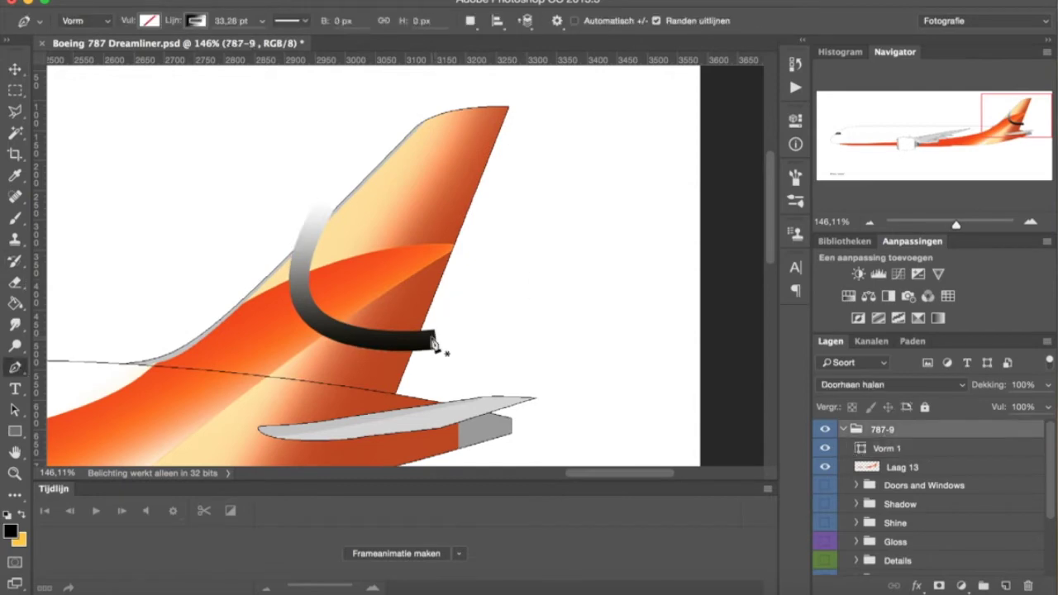
{"action": "left_click", "coordinate": [476, 227]}
{"action": "left_click_drag", "start_coordinate": [320, 204], "coordinate": [321, 43]}
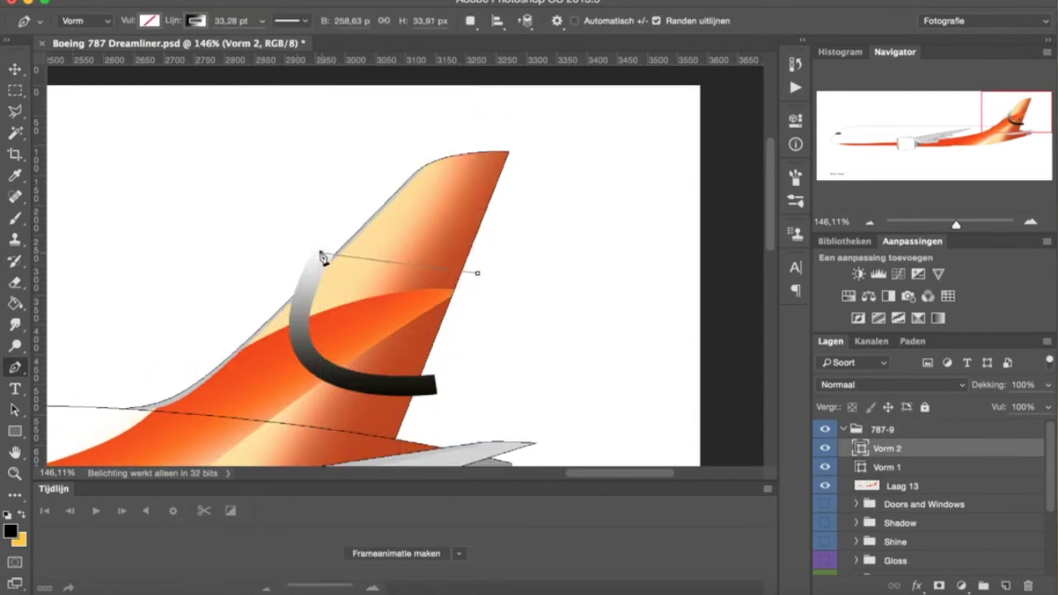
{"action": "left_click", "coordinate": [219, 2]}
{"action": "left_click", "coordinate": [266, 28]}
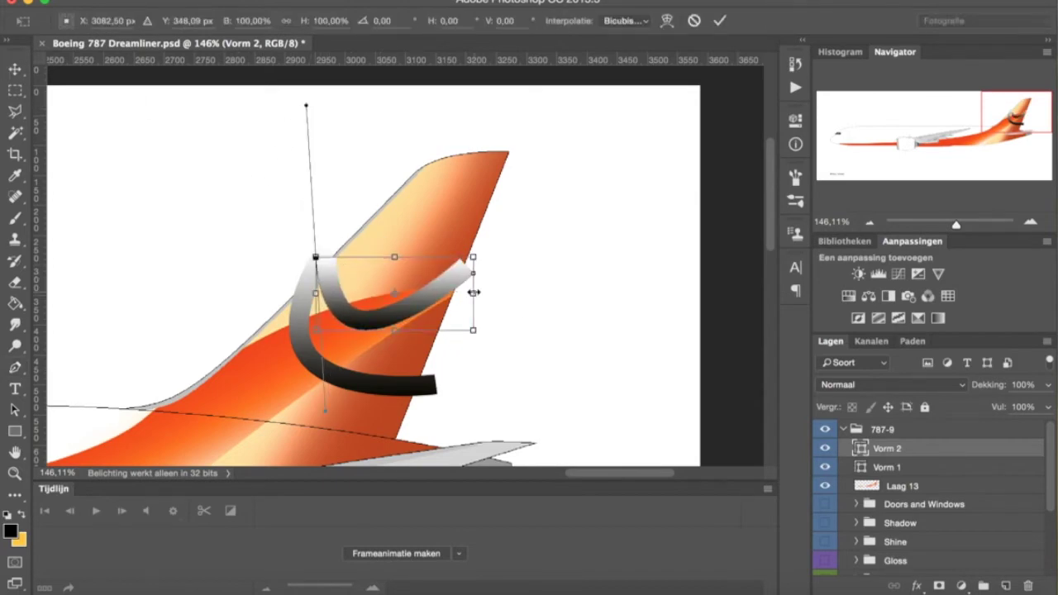
Delete the Vorm 1 layer and hide the R logo and tail colour layers.
{"action": "right_click", "coordinate": [890, 470]}
{"action": "left_click", "coordinate": [702, 73]}
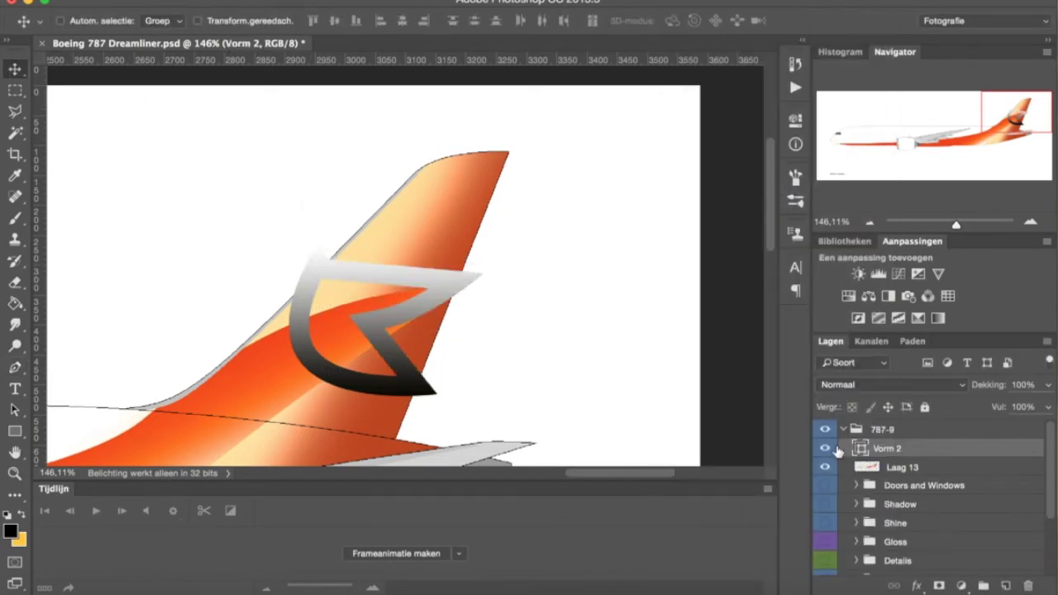
{"action": "left_click", "coordinate": [824, 448]}
{"action": "left_click", "coordinate": [824, 466]}
Show and duplicate the R logo layer, then delete the original's layer mask.
{"action": "key", "text": "w"}
{"action": "left_click", "coordinate": [824, 448]}
{"action": "key", "text": "ctrl+j"}
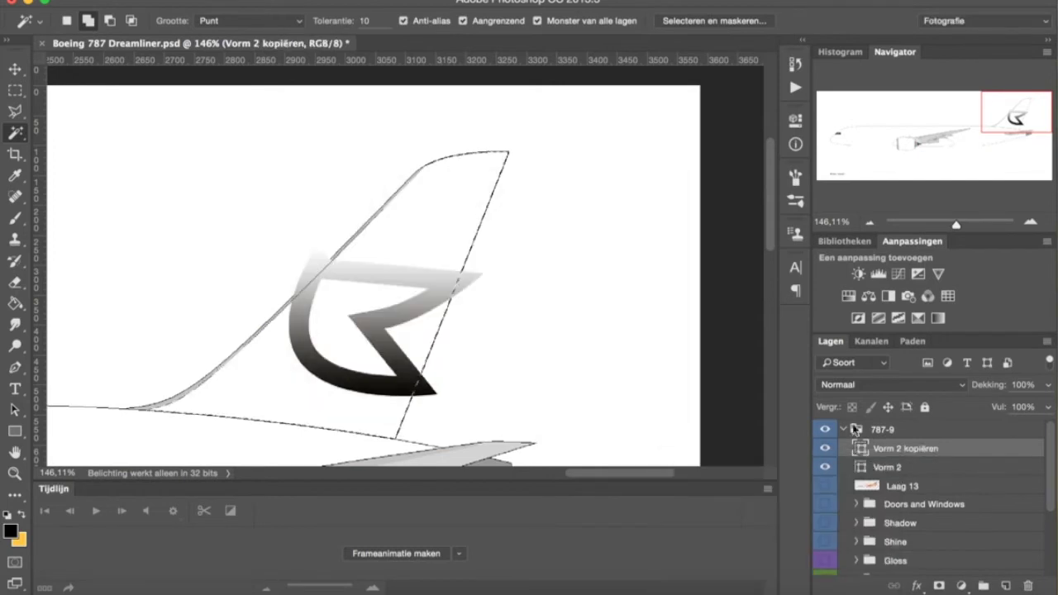
{"action": "left_click", "coordinate": [917, 467]}
{"action": "left_click", "coordinate": [939, 585]}
{"action": "right_click", "coordinate": [901, 471]}
{"action": "left_click", "coordinate": [785, 477]}
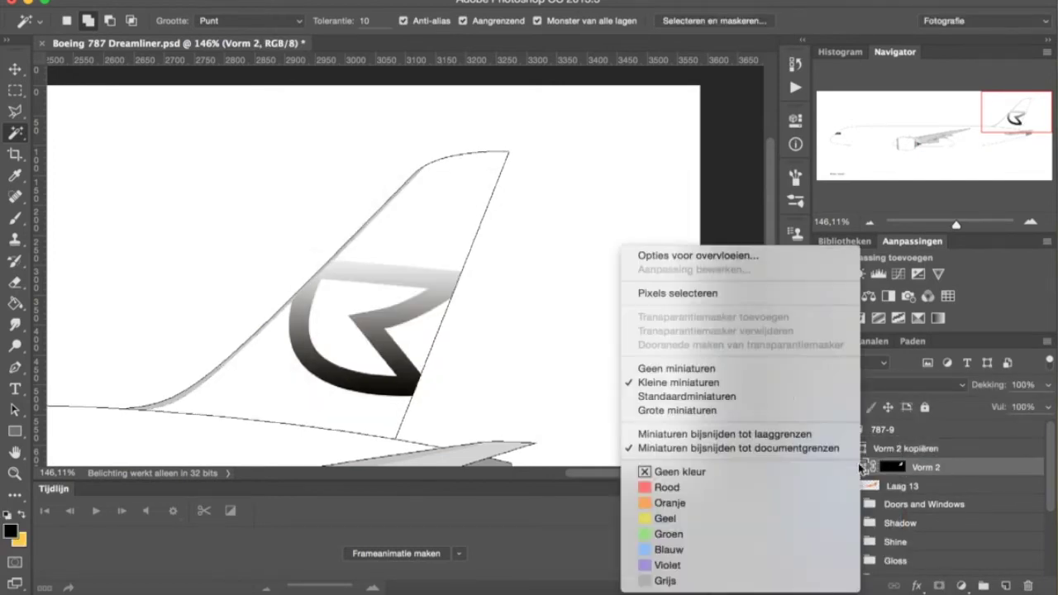
Move the copied R logo up and left and rotate it to about -6.9°.
{"action": "left_click", "coordinate": [824, 448]}
{"action": "left_click", "coordinate": [905, 448]}
{"action": "key", "text": "v"}
{"action": "left_click_drag", "start_coordinate": [391, 313], "coordinate": [220, 212]}
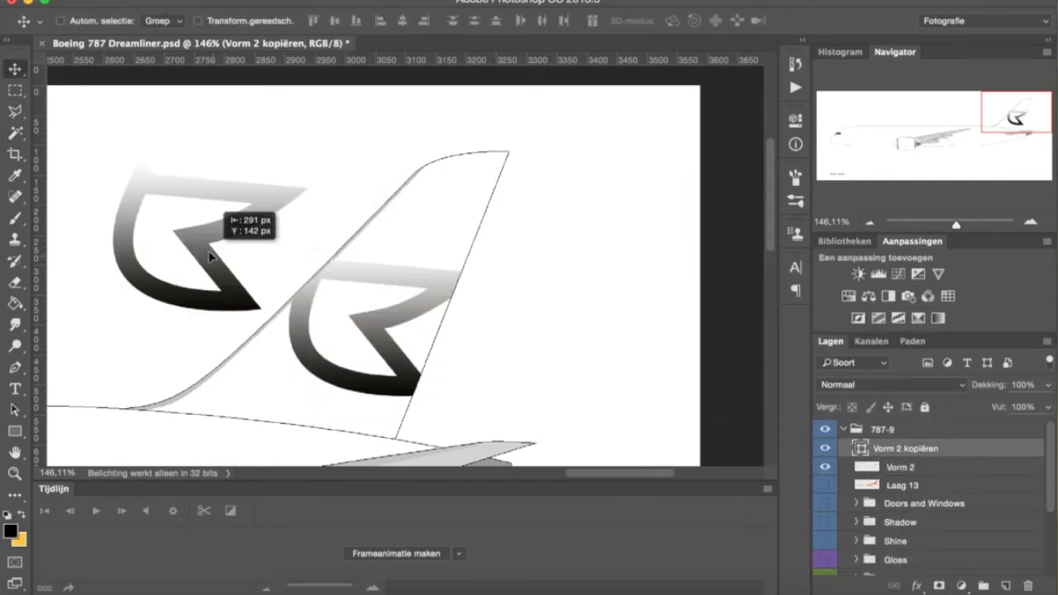
{"action": "key", "text": "ctrl+t"}
{"action": "left_click_drag", "start_coordinate": [273, 165], "coordinate": [318, 135]}
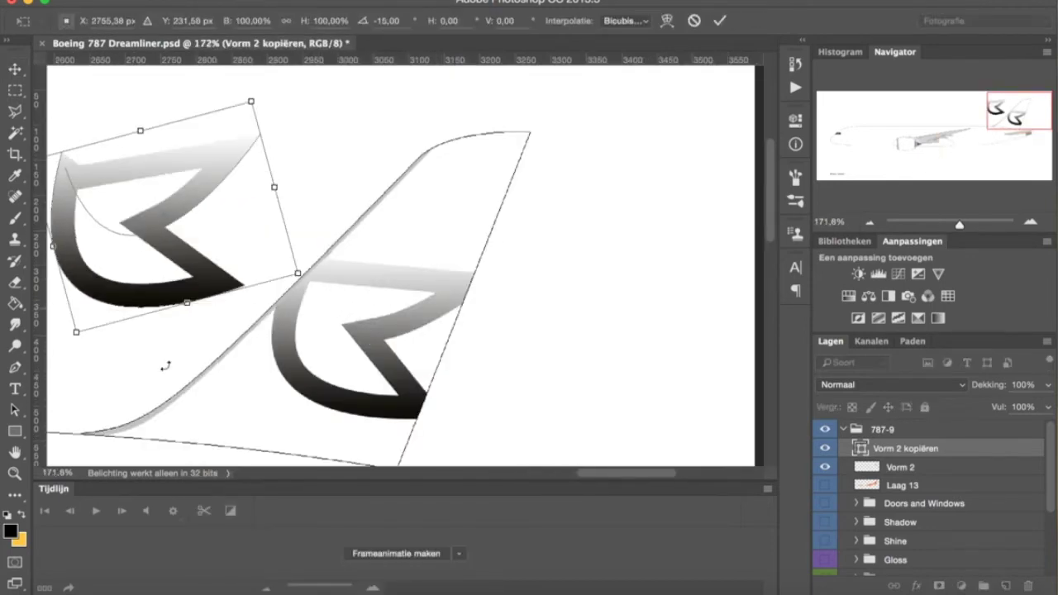
{"action": "left_click_drag", "start_coordinate": [166, 365], "coordinate": [212, 131]}
{"action": "key", "text": "Return"}
Rasterize the copied logo layer and delete the original logo layer.
{"action": "right_click", "coordinate": [909, 448]}
{"action": "left_click", "coordinate": [812, 191]}
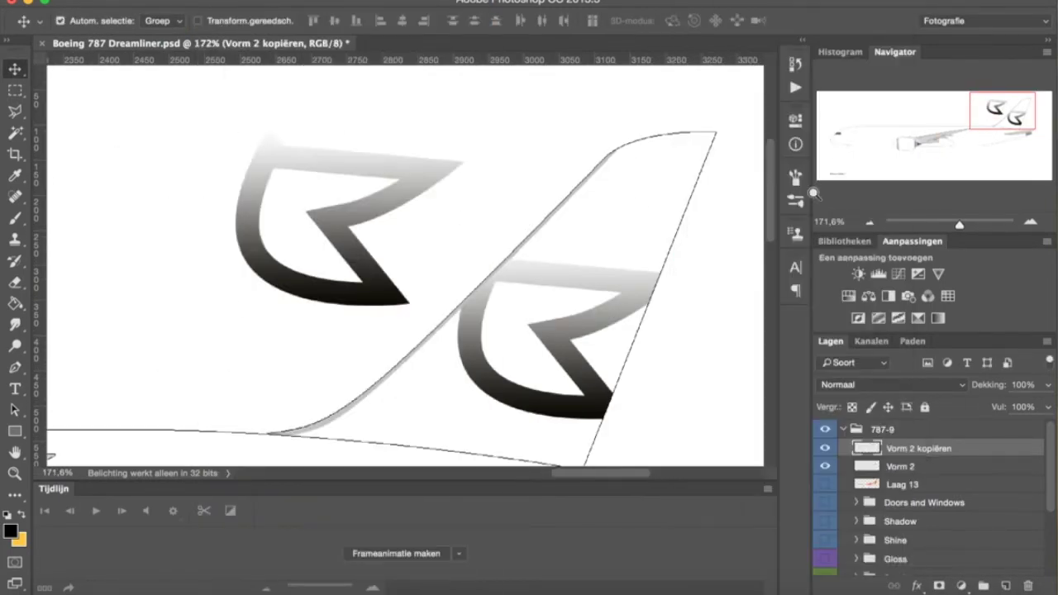
{"action": "left_click", "coordinate": [899, 466]}
{"action": "left_click", "coordinate": [1028, 585]}
{"action": "left_click", "coordinate": [652, 217]}
{"action": "scroll", "coordinate": [314, 216], "scroll_direction": "up", "scroll_amount": 3}
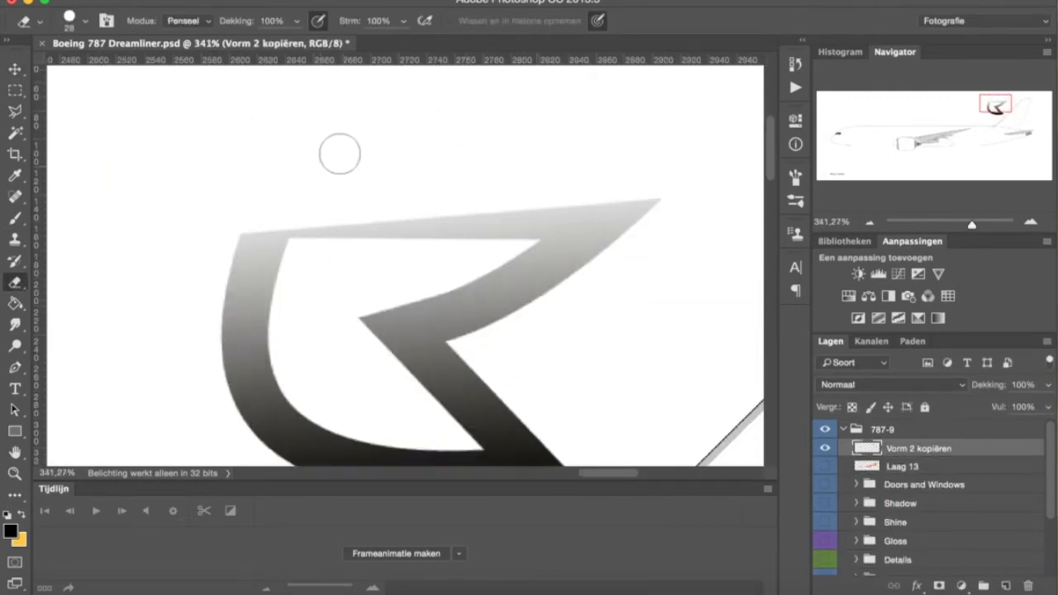
{"action": "scroll", "coordinate": [338, 154], "scroll_direction": "down", "scroll_amount": 4}
Move the R logo onto the tail fin and duplicate its layer.
{"action": "key", "text": "v"}
{"action": "left_click_drag", "start_coordinate": [384, 292], "coordinate": [545, 347]}
{"action": "scroll", "coordinate": [554, 350], "scroll_direction": "down", "scroll_amount": 3}
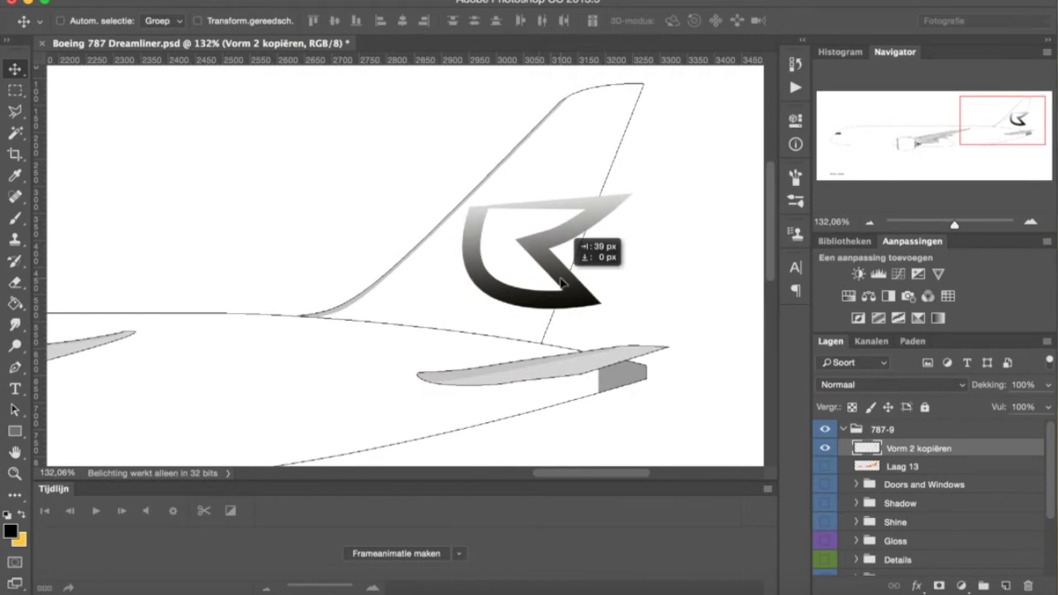
{"action": "left_click_drag", "start_coordinate": [564, 284], "coordinate": [545, 271]}
{"action": "right_click", "coordinate": [876, 447]}
{"action": "left_click", "coordinate": [826, 515]}
Mask the logo to the selected tail fin area and reveal the orange gradient (Laag 13).
{"action": "key", "text": "w"}
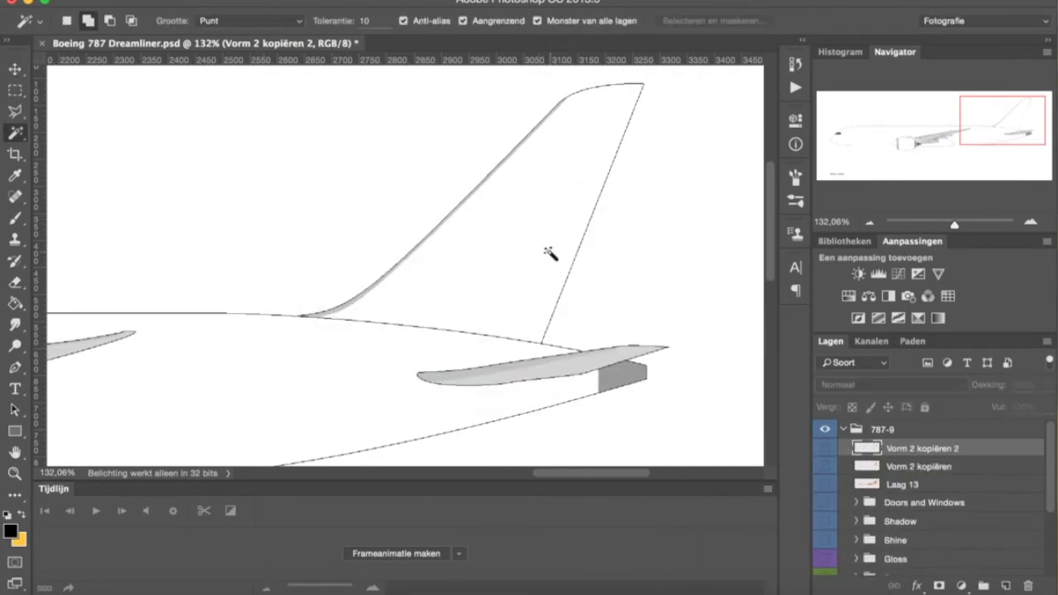
{"action": "left_click", "coordinate": [549, 252]}
{"action": "left_click", "coordinate": [939, 585]}
{"action": "right_click", "coordinate": [906, 466]}
{"action": "left_click", "coordinate": [756, 465]}
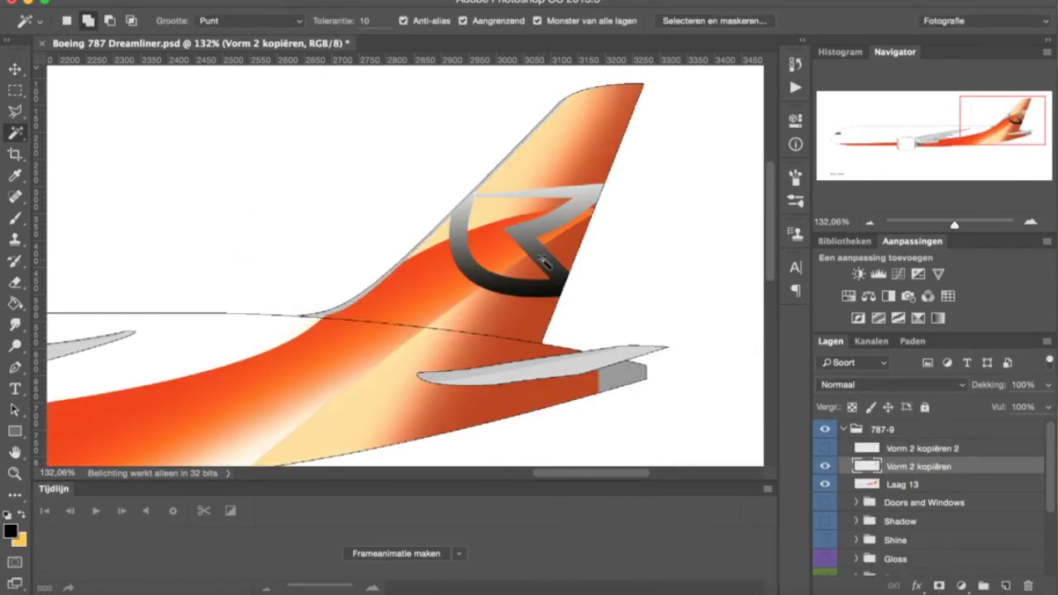
{"action": "scroll", "coordinate": [528, 290], "scroll_direction": "down", "scroll_amount": 3}
{"action": "scroll", "coordinate": [528, 289], "scroll_direction": "left", "scroll_amount": 3}
{"action": "key", "text": "alt+bracketleft"}
{"action": "scroll", "coordinate": [532, 394], "scroll_direction": "down", "scroll_amount": 5}
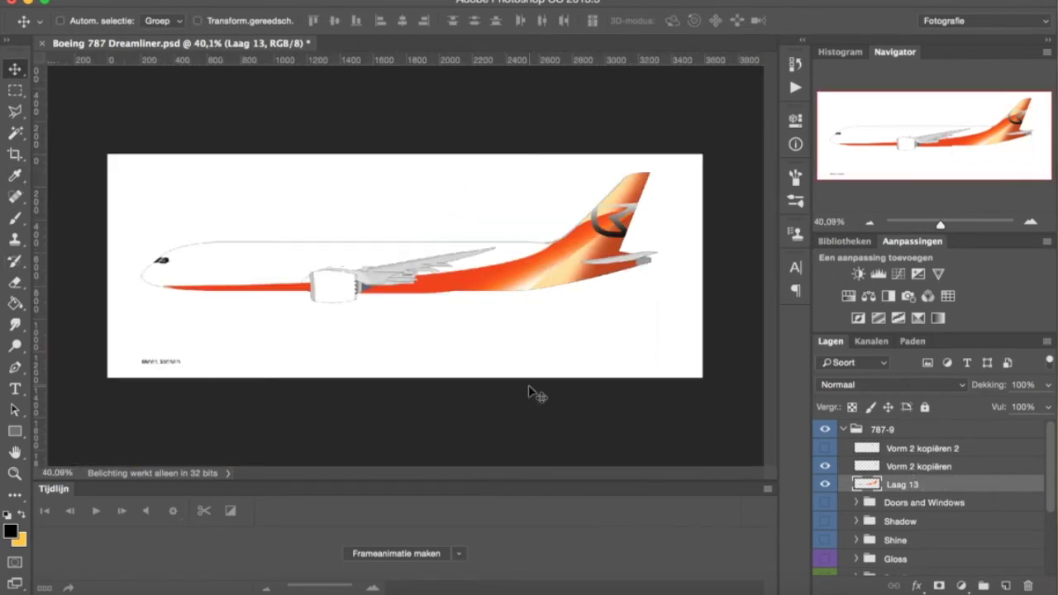
Apply a Camera Raw filter adjusting Hooglichten and Witte tinten on the orange tail gradient.
{"action": "key", "text": "alt+bracketright"}
{"action": "scroll", "coordinate": [531, 394], "scroll_direction": "up", "scroll_amount": 2}
{"action": "scroll", "coordinate": [283, 349], "scroll_direction": "right", "scroll_amount": 5}
{"action": "scroll", "coordinate": [284, 349], "scroll_direction": "up", "scroll_amount": 3}
{"action": "key", "text": "alt+bracketleft"}
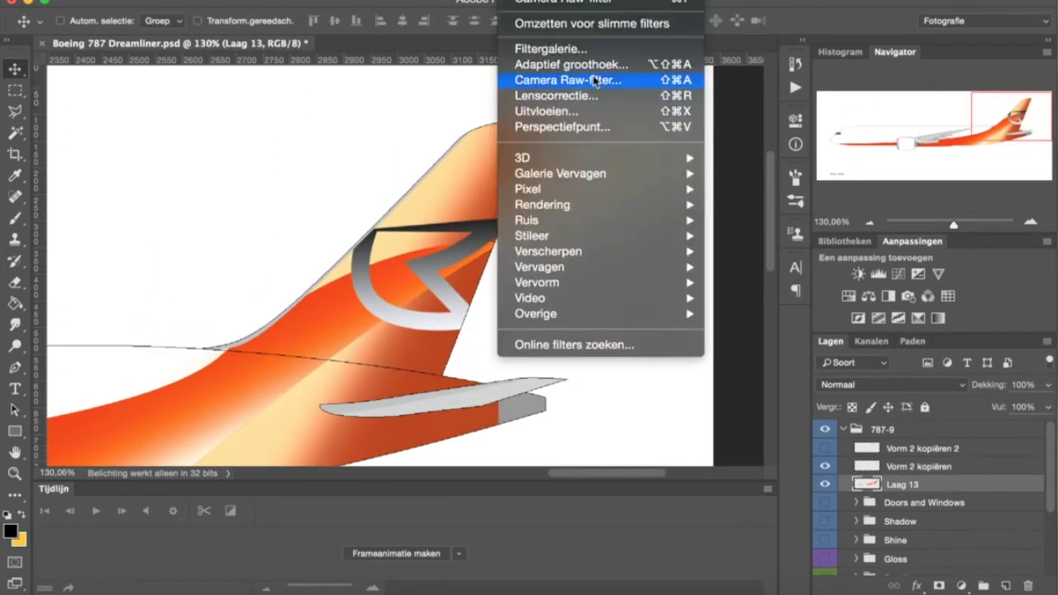
{"action": "left_click", "coordinate": [597, 78]}
{"action": "left_click_drag", "start_coordinate": [740, 379], "coordinate": [687, 379]}
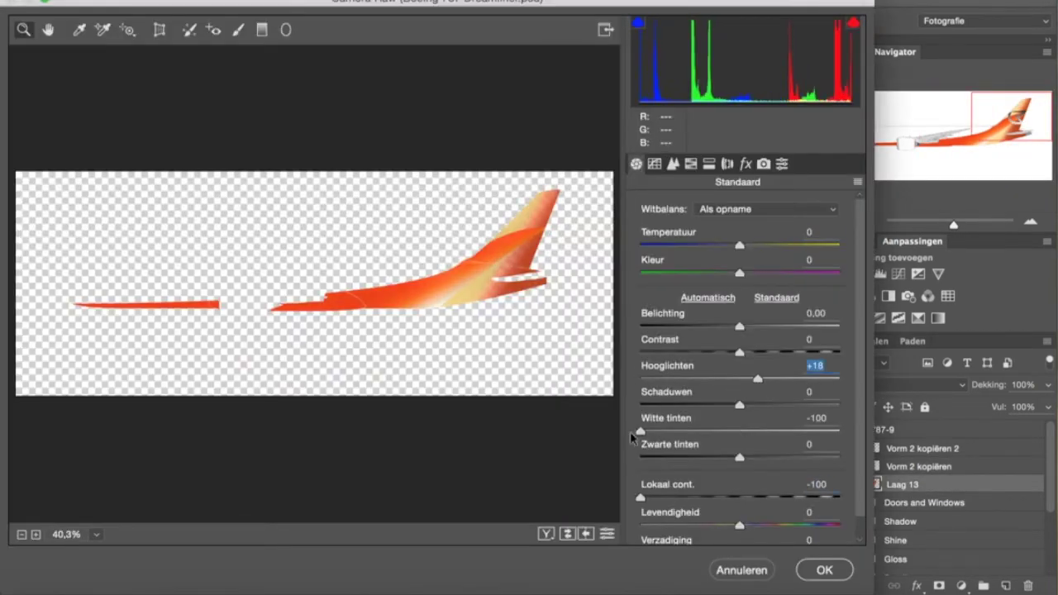
{"action": "left_click_drag", "start_coordinate": [634, 437], "coordinate": [784, 432]}
{"action": "key", "text": "Return"}
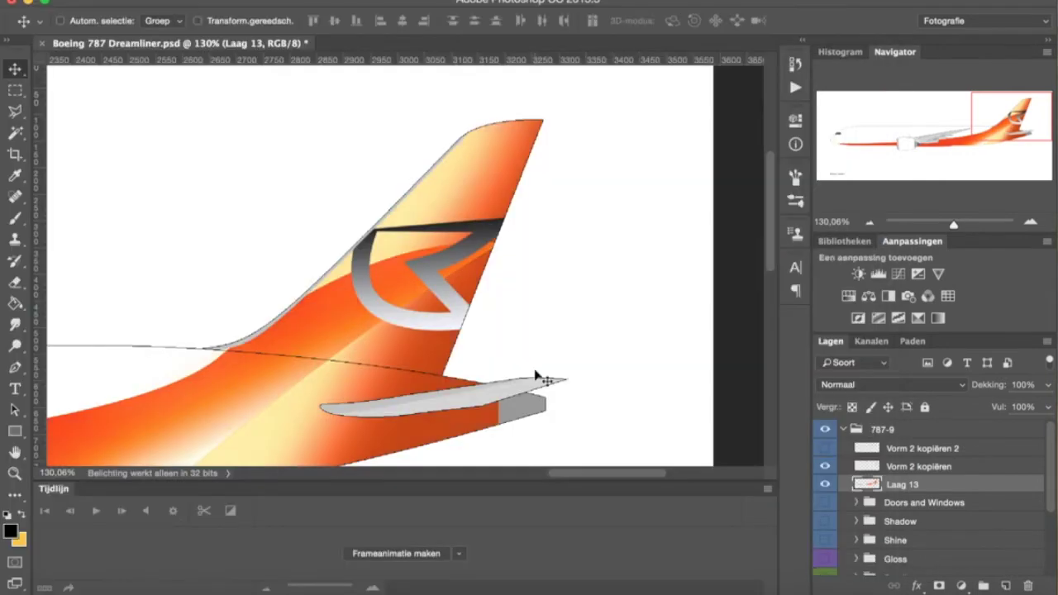
Duplicate the orange gradient layer Laag 13 from the Layer menu.
{"action": "scroll", "coordinate": [536, 378], "scroll_direction": "up", "scroll_amount": 2}
{"action": "key", "text": "b"}
{"action": "left_click", "coordinate": [62, 21]}
{"action": "left_click", "coordinate": [364, 1]}
{"action": "left_click", "coordinate": [622, 122]}
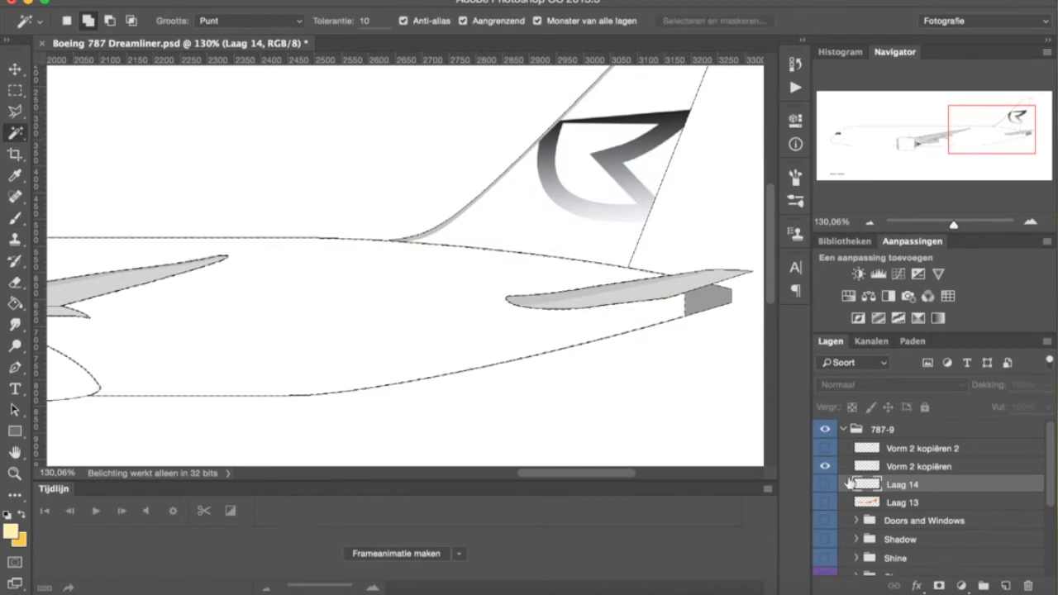
Set up the Eraser brush and erase excess gradient on the fin.
{"action": "key", "text": "e"}
{"action": "left_click", "coordinate": [69, 21]}
{"action": "left_click", "coordinate": [498, 242]}
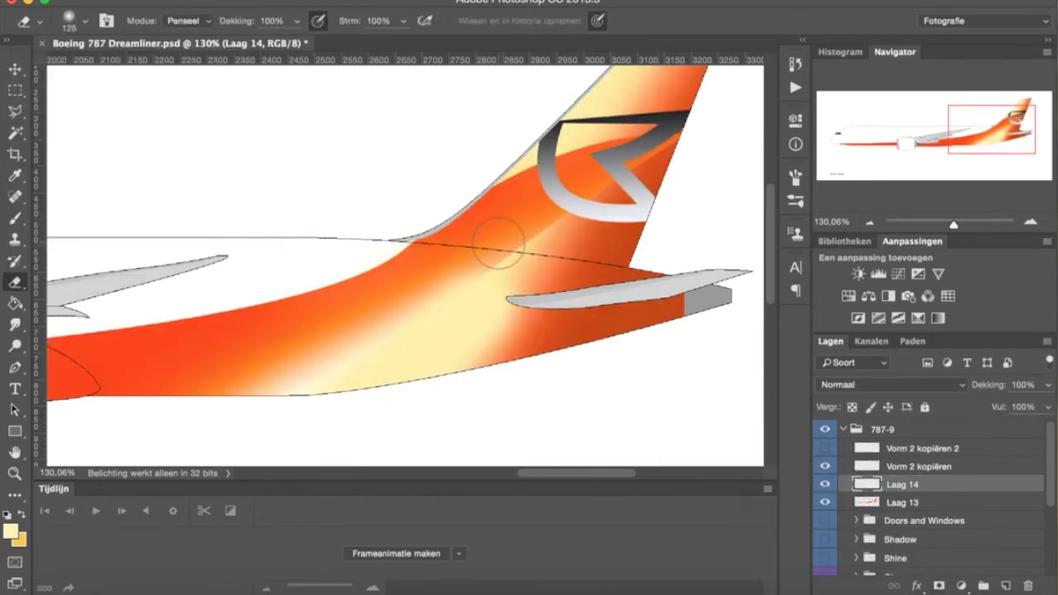
{"action": "key", "text": "ctrl+0"}
{"action": "scroll", "coordinate": [645, 316], "scroll_direction": "up", "scroll_amount": 3}
Merge the two gradient layers down into Laag 14 and fit the whole plane in view.
{"action": "left_click", "coordinate": [901, 501], "text": "shift"}
{"action": "right_click", "coordinate": [901, 495]}
{"action": "left_click", "coordinate": [743, 408]}
{"action": "scroll", "coordinate": [510, 429], "scroll_direction": "left", "scroll_amount": 5}
{"action": "key", "text": "ctrl+0"}
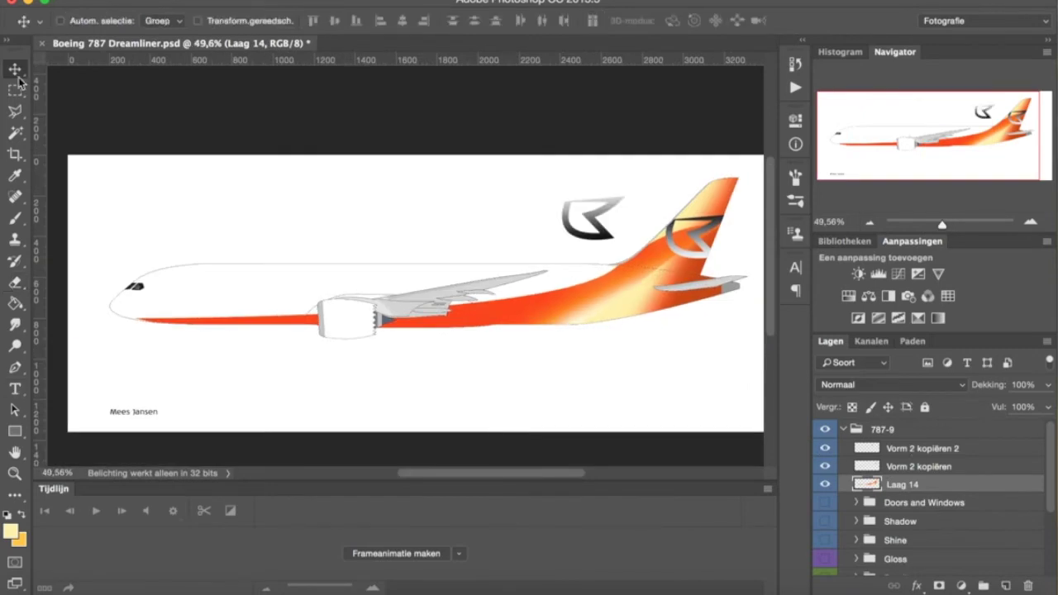
Shrink the R logo copy at the nose and show the Doors and Windows layer.
{"action": "scroll", "coordinate": [342, 272], "scroll_direction": "up", "scroll_amount": 5}
{"action": "key", "text": "ctrl+t"}
{"action": "left_click_drag", "start_coordinate": [545, 364], "coordinate": [566, 378]}
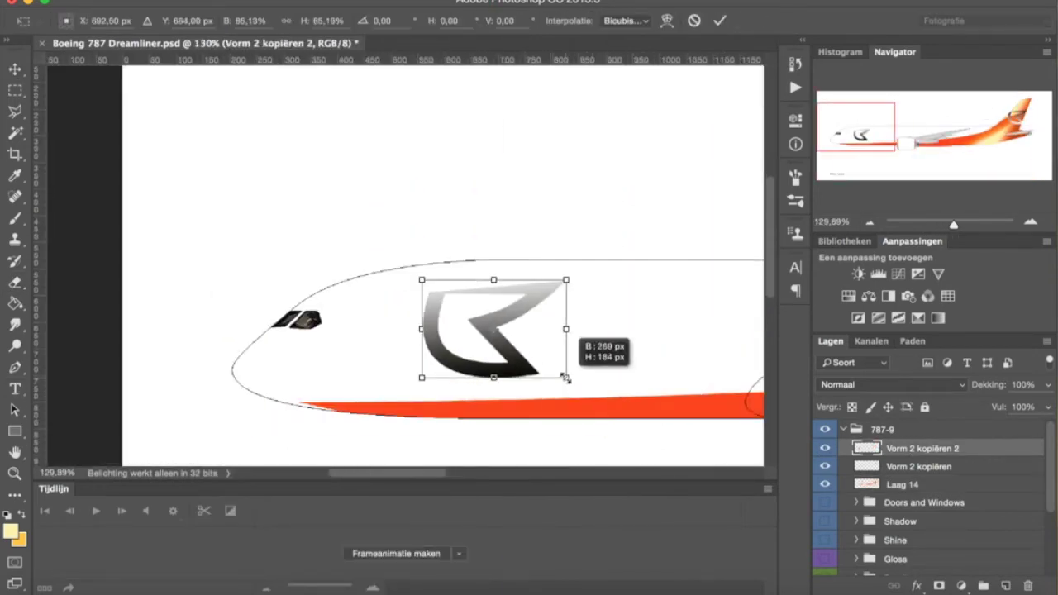
{"action": "key", "text": "Return"}
{"action": "left_click", "coordinate": [825, 501]}
{"action": "scroll", "coordinate": [484, 337], "scroll_direction": "down", "scroll_amount": 3}
Set the foreground colour to orange-red.
{"action": "left_click", "coordinate": [11, 533]}
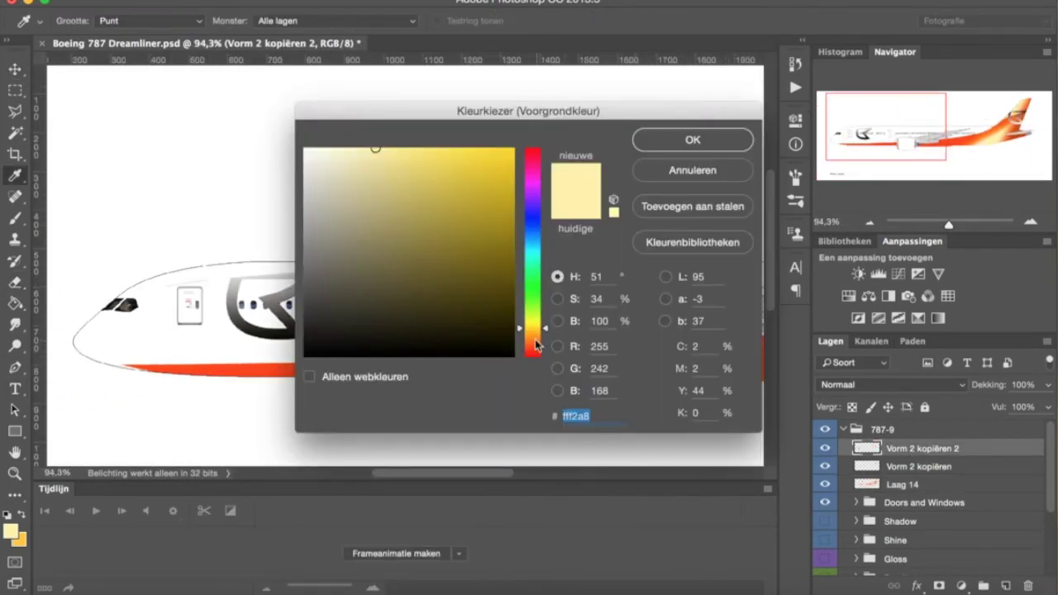
{"action": "left_click", "coordinate": [330, 367]}
{"action": "left_click", "coordinate": [722, 137]}
{"action": "key", "text": "t"}
{"action": "key", "text": "v"}
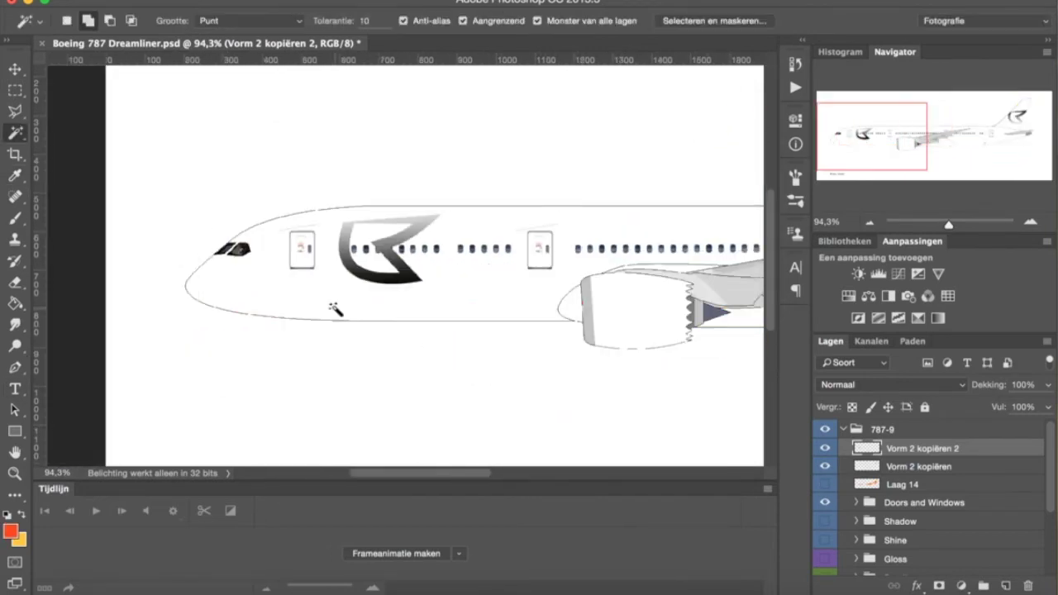
On Laag 14, brush out the orange smudge under the nose with a smaller brush.
{"action": "left_click", "coordinate": [902, 484]}
{"action": "scroll", "coordinate": [612, 371], "scroll_direction": "up", "scroll_amount": 5}
{"action": "key", "text": "b"}
{"action": "key", "text": "ctrl+z"}
{"action": "left_click", "coordinate": [68, 21]}
{"action": "left_click_drag", "start_coordinate": [165, 91], "coordinate": [124, 92]}
{"action": "key", "text": "Return"}
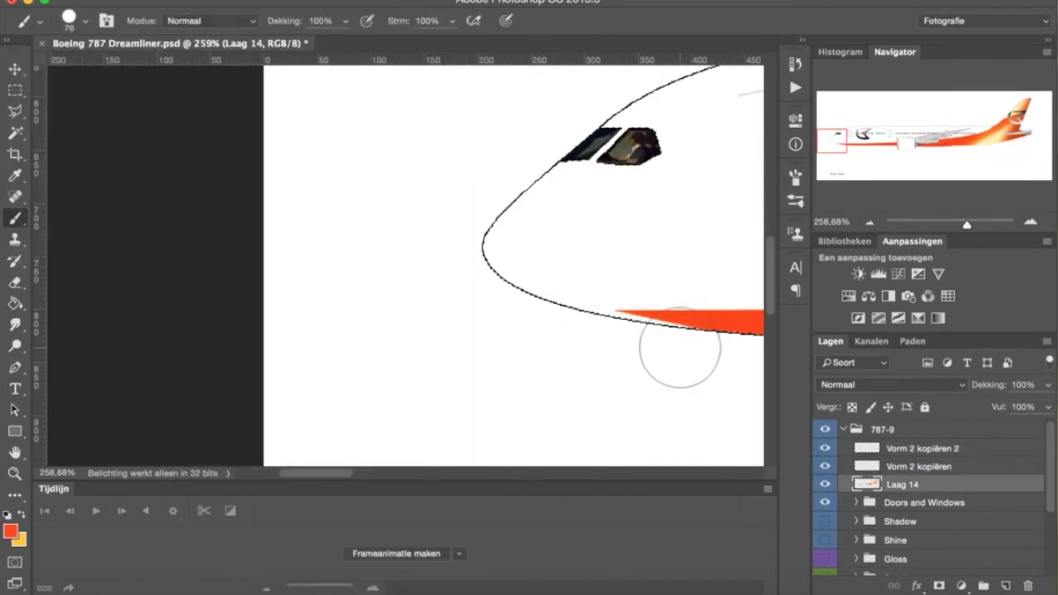
{"action": "scroll", "coordinate": [378, 383], "scroll_direction": "down", "scroll_amount": 2}
{"action": "scroll", "coordinate": [461, 205], "scroll_direction": "down", "scroll_amount": 3}
{"action": "key", "text": "t"}
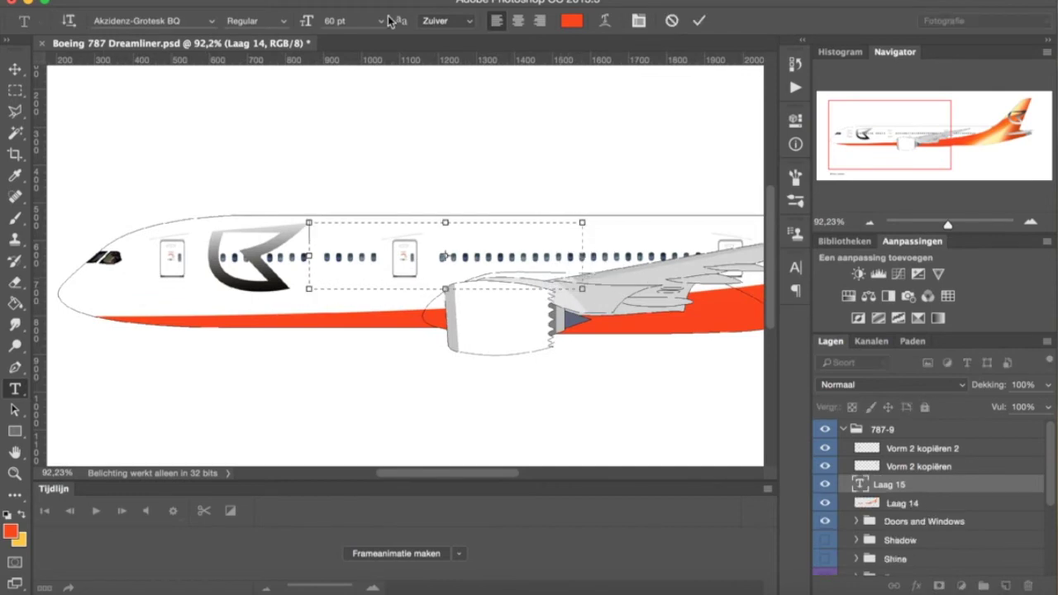
Apply a new font to the Dutchbird title text.
{"action": "left_click", "coordinate": [204, 24]}
{"action": "left_click", "coordinate": [246, 441]}
{"action": "left_click", "coordinate": [15, 68]}
Resize the nose logo and move the Dutchbird title next to it.
{"action": "left_click", "coordinate": [885, 450]}
{"action": "key", "text": "ctrl+t"}
{"action": "mouse_move", "coordinate": [305, 291]}
{"action": "left_mouse_down"}
{"action": "mouse_move", "coordinate": [261, 258]}
{"action": "mouse_move", "coordinate": [286, 273]}
{"action": "left_mouse_up"}
{"action": "scroll", "coordinate": [326, 238], "scroll_direction": "up", "scroll_amount": 2}
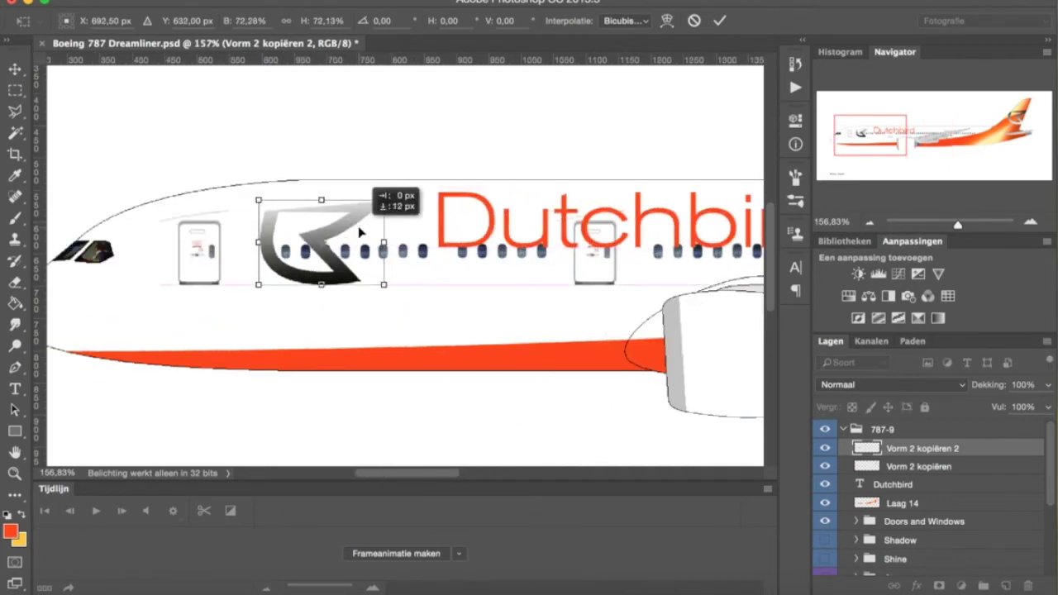
{"action": "key", "text": "Return"}
{"action": "left_click_drag", "start_coordinate": [512, 219], "coordinate": [467, 218]}
{"action": "scroll", "coordinate": [467, 219], "scroll_direction": "down", "scroll_amount": 2}
Enlarge the Dutchbird title's font size and commit its placement.
{"action": "key", "text": "t"}
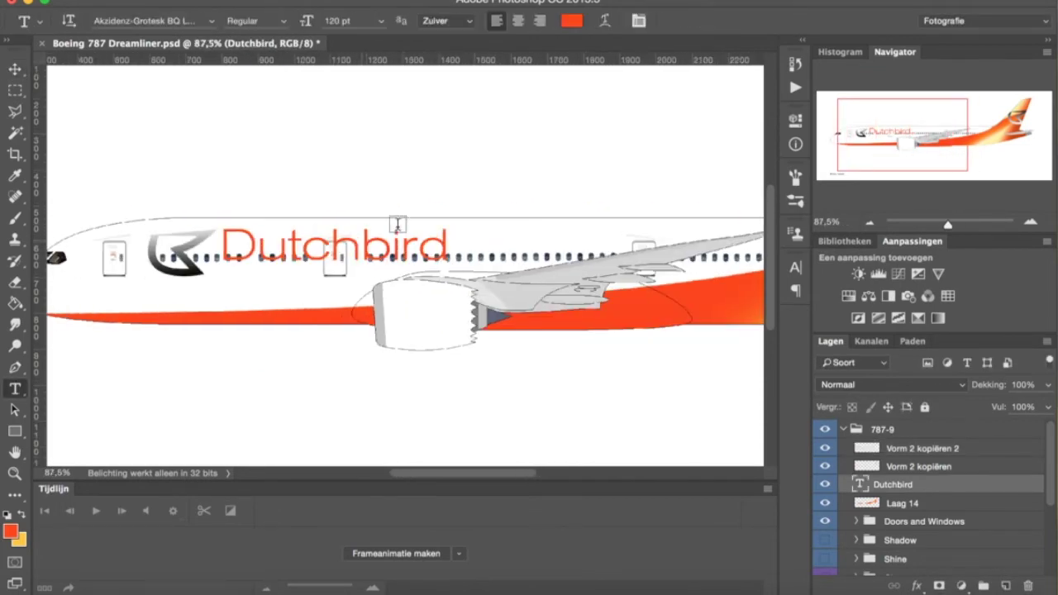
{"action": "double_click", "coordinate": [397, 225]}
{"action": "left_click", "coordinate": [338, 21]}
{"action": "key", "text": "ctrl+Return"}
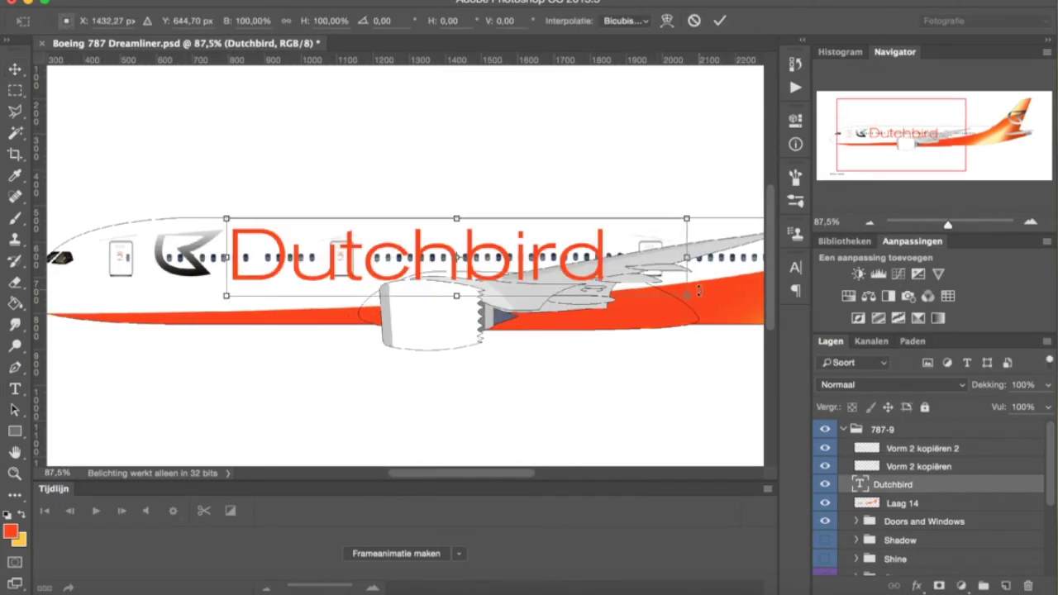
{"action": "scroll", "coordinate": [462, 253], "scroll_direction": "up", "scroll_amount": 3}
{"action": "scroll", "coordinate": [303, 301], "scroll_direction": "up", "scroll_amount": 3}
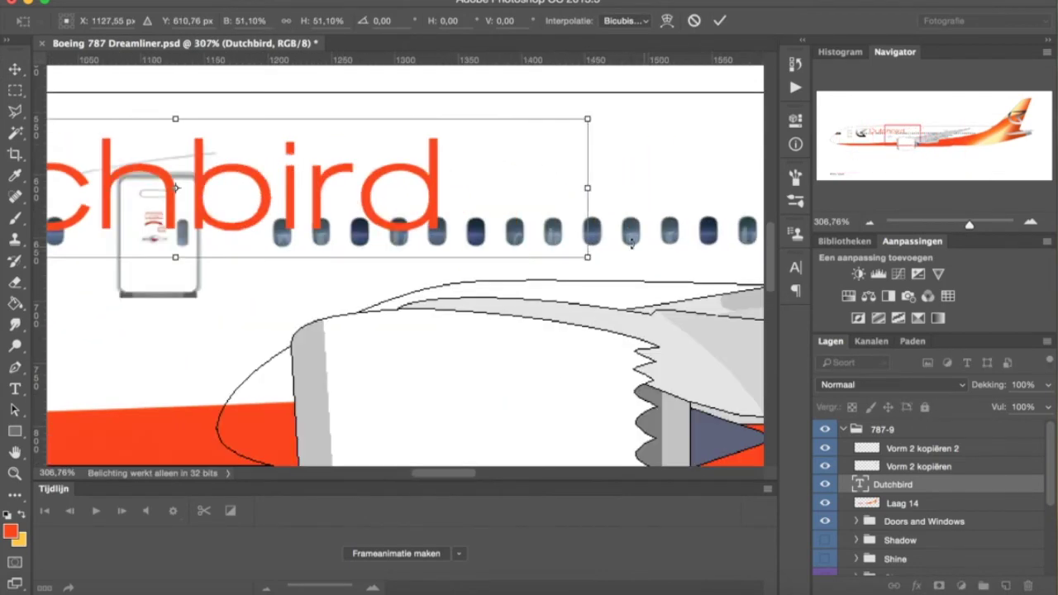
{"action": "scroll", "coordinate": [401, 173], "scroll_direction": "left", "scroll_amount": 5}
{"action": "key", "text": "Return"}
{"action": "scroll", "coordinate": [402, 173], "scroll_direction": "down", "scroll_amount": 5}
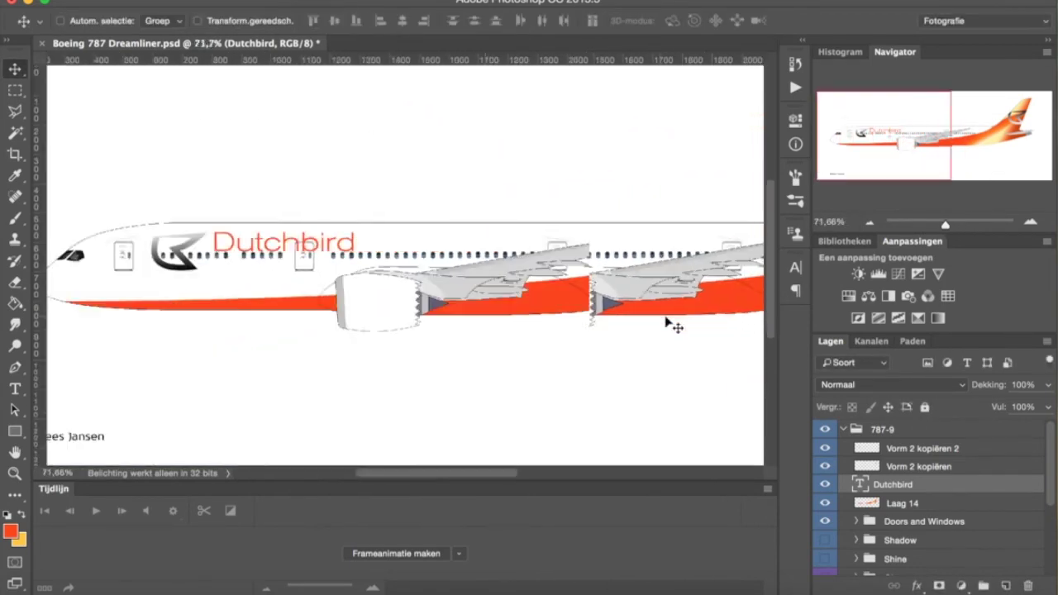
{"action": "scroll", "coordinate": [670, 323], "scroll_direction": "down", "scroll_amount": 2}
Group the livery layers as 'Dutchbird' and move the group into Livery's.
{"action": "right_click", "coordinate": [920, 470]}
{"action": "left_click", "coordinate": [727, 83]}
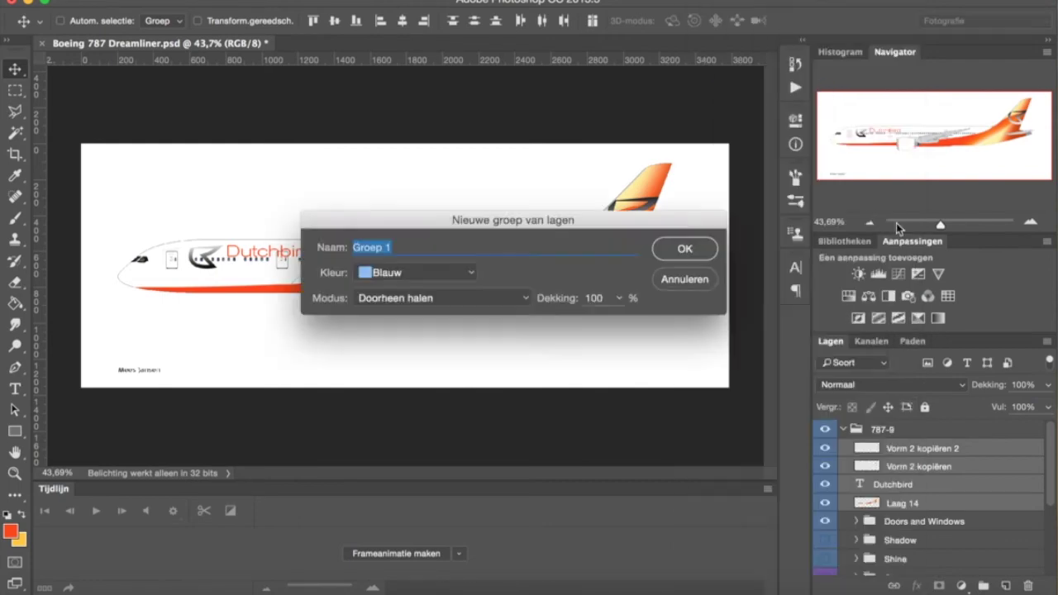
{"action": "type", "text": "Dutchbird"}
{"action": "key", "text": "Return"}
{"action": "left_click_drag", "start_coordinate": [1003, 496], "coordinate": [908, 562]}
{"action": "left_click", "coordinate": [823, 543]}
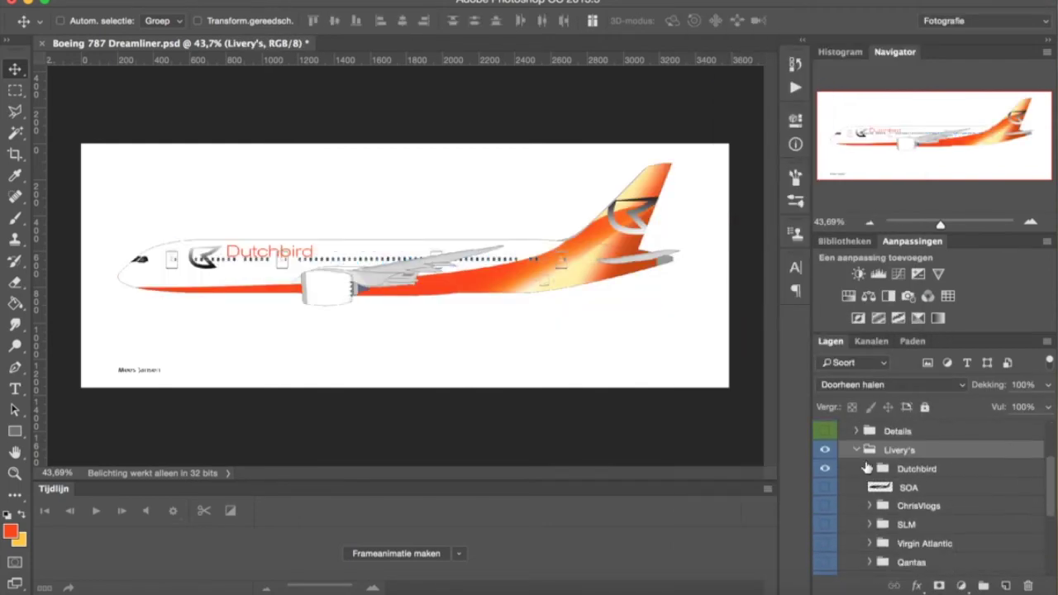
Save a PNG copy as 'Boeing 787-9 Dutchbird concept Dreamliner.png' in the Boeing folder.
{"action": "scroll", "coordinate": [306, 260], "scroll_direction": "up", "scroll_amount": 5}
{"action": "scroll", "coordinate": [830, 460], "scroll_direction": "up", "scroll_amount": 2}
{"action": "scroll", "coordinate": [484, 325], "scroll_direction": "right", "scroll_amount": 5}
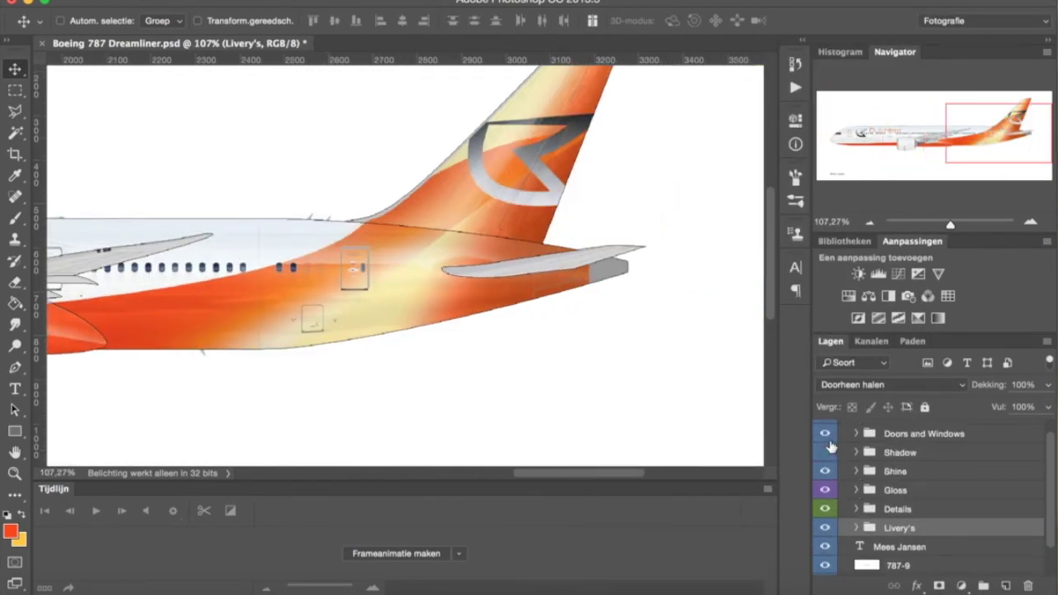
{"action": "scroll", "coordinate": [484, 325], "scroll_direction": "down", "scroll_amount": 3}
{"action": "scroll", "coordinate": [484, 326], "scroll_direction": "up", "scroll_amount": 2}
{"action": "left_click", "coordinate": [190, 148]}
{"action": "left_click", "coordinate": [507, 35]}
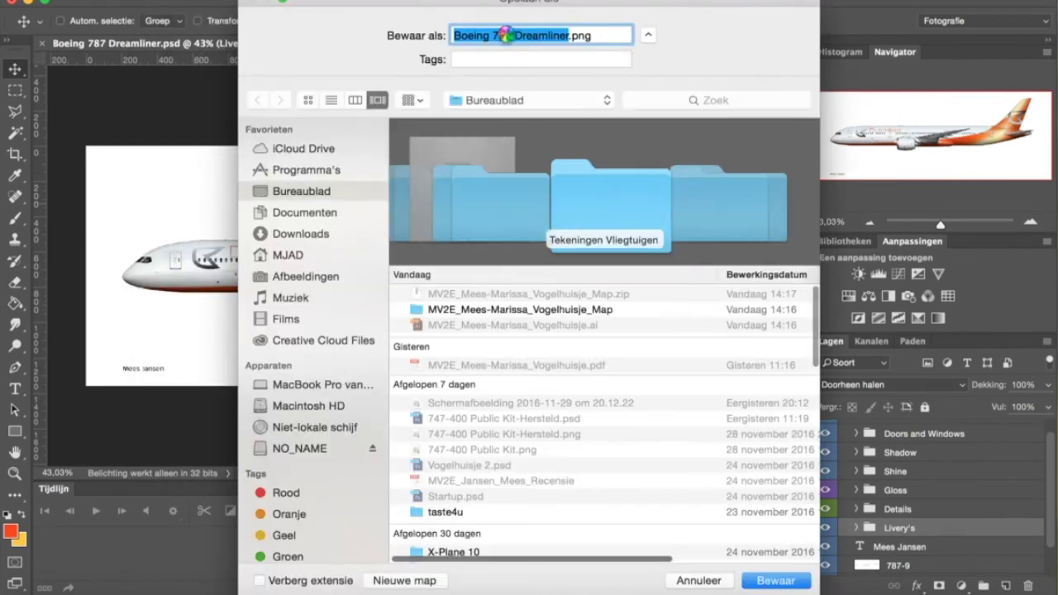
{"action": "type", "text": "-9 D"}
{"action": "double_click", "coordinate": [458, 486]}
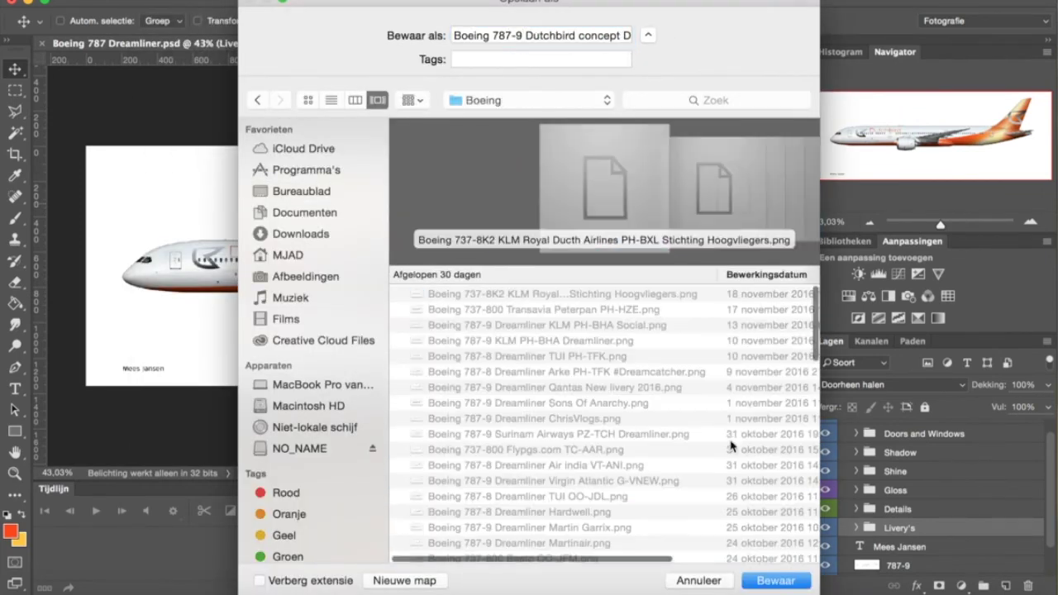
{"action": "key", "text": "Return"}
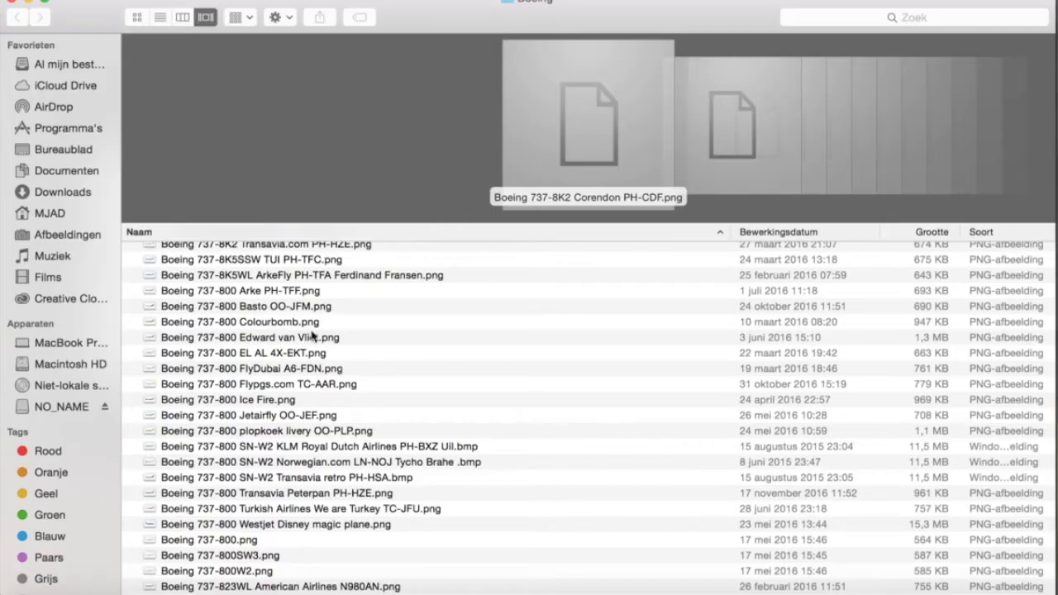
Reopen the saved Dutchbird PNG in Photoshop from Finder, then return to Dreamliner.psd.
{"action": "scroll", "coordinate": [314, 335], "scroll_direction": "down", "scroll_amount": 10}
{"action": "scroll", "coordinate": [319, 397], "scroll_direction": "up", "scroll_amount": 3}
{"action": "scroll", "coordinate": [319, 372], "scroll_direction": "up", "scroll_amount": 4}
{"action": "key", "text": "ctrl+alt+super+5"}
{"action": "right_click", "coordinate": [499, 256]}
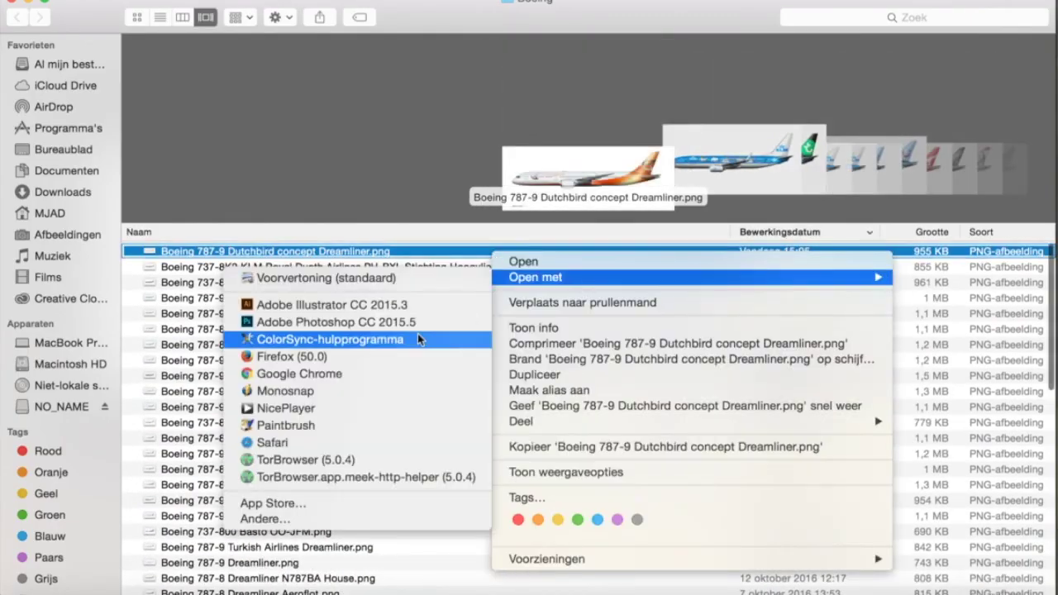
{"action": "left_click", "coordinate": [342, 321]}
{"action": "left_click", "coordinate": [165, 43]}
{"action": "left_click", "coordinate": [825, 429]}
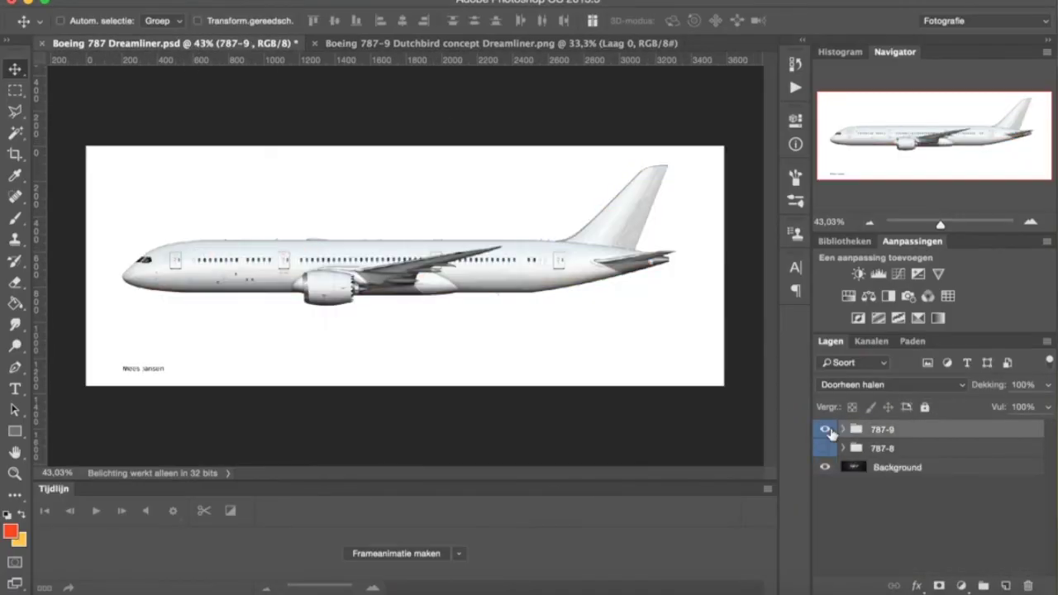
Apply a Camera Raw Levendigheid (vibrance) +75 boost to the Dutchbird PNG and save it.
{"action": "left_click", "coordinate": [562, 77]}
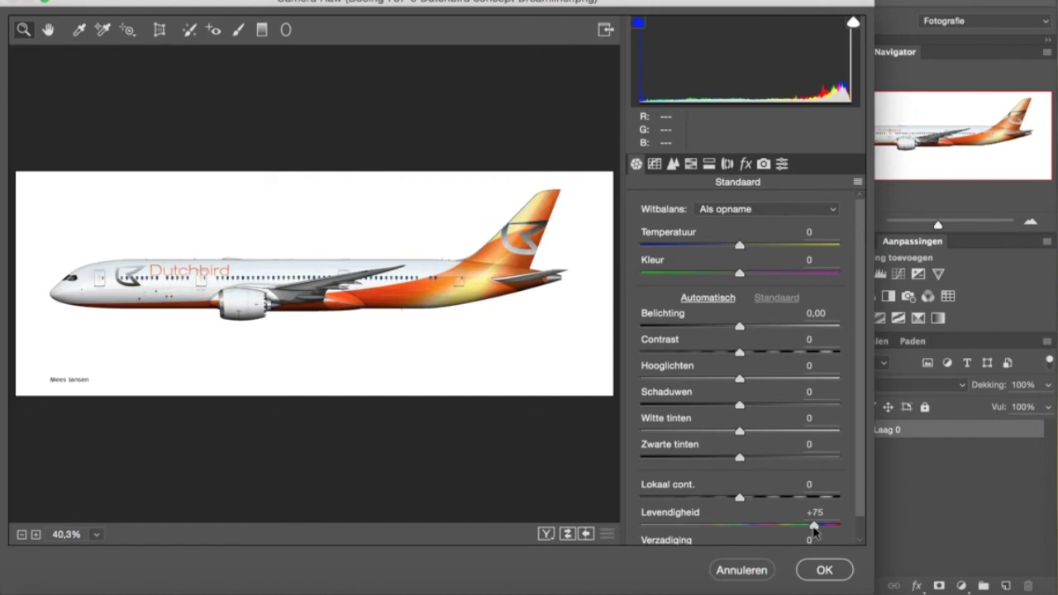
{"action": "key", "text": "super+alt+2"}
{"action": "left_click", "coordinate": [829, 572]}
{"action": "key", "text": "super+s"}
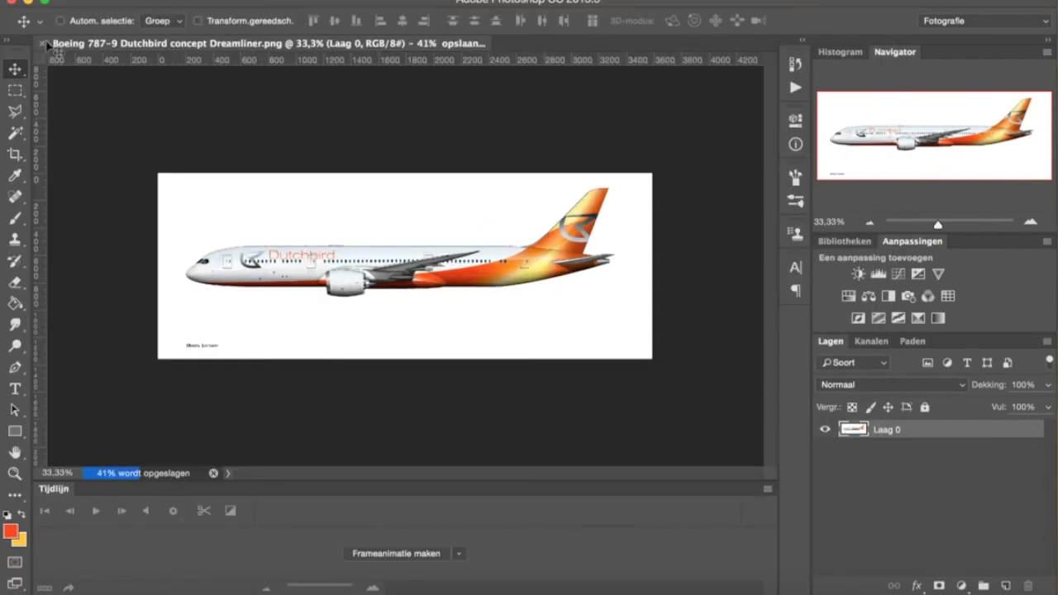